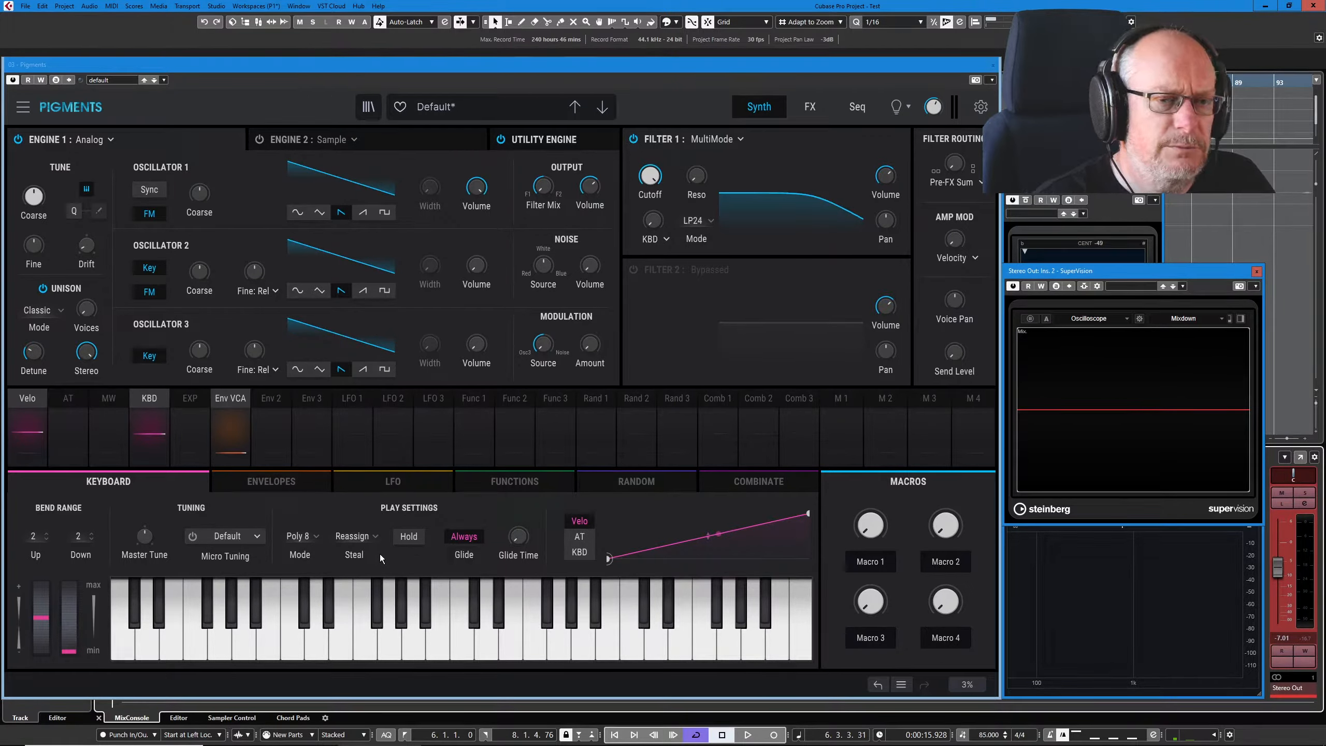
Step: Look through the keyboard, envelope, LFO, function and random modulation sources, ending on the LFOs
click(407, 481)
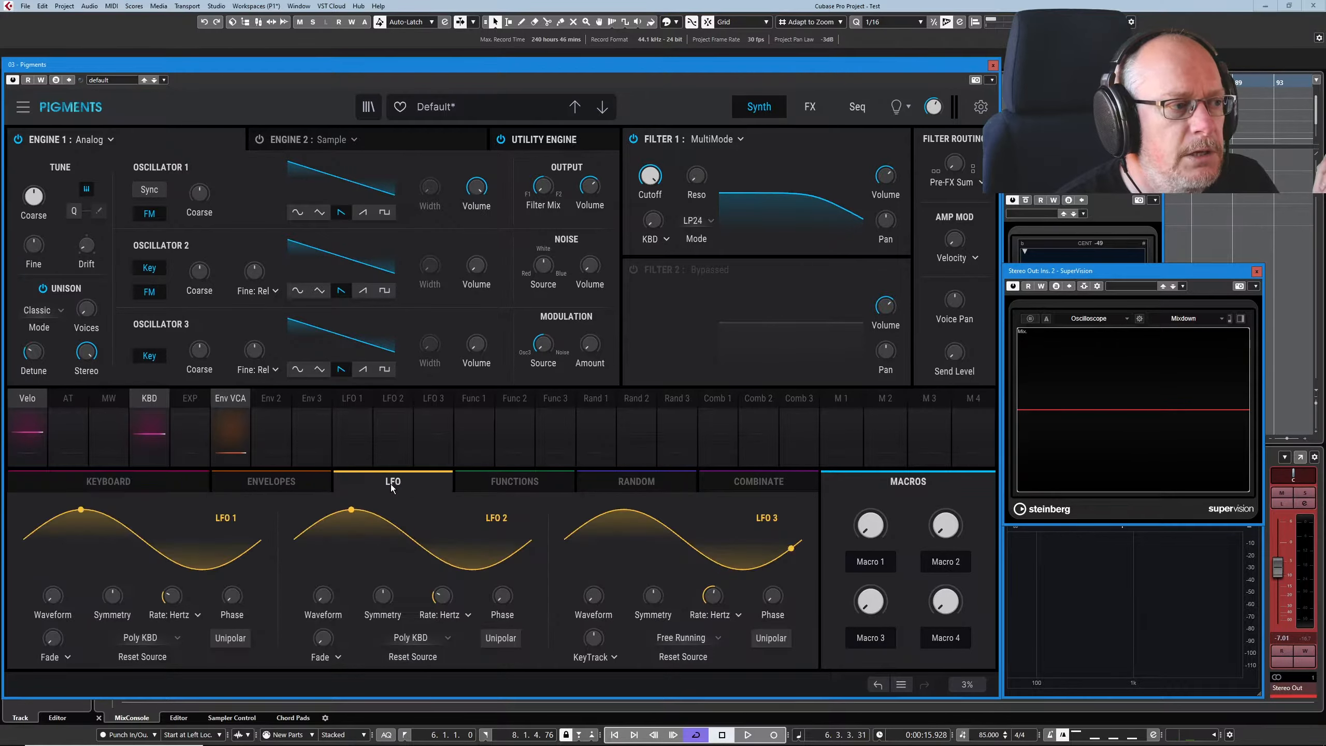
click(286, 487)
click(110, 480)
click(286, 483)
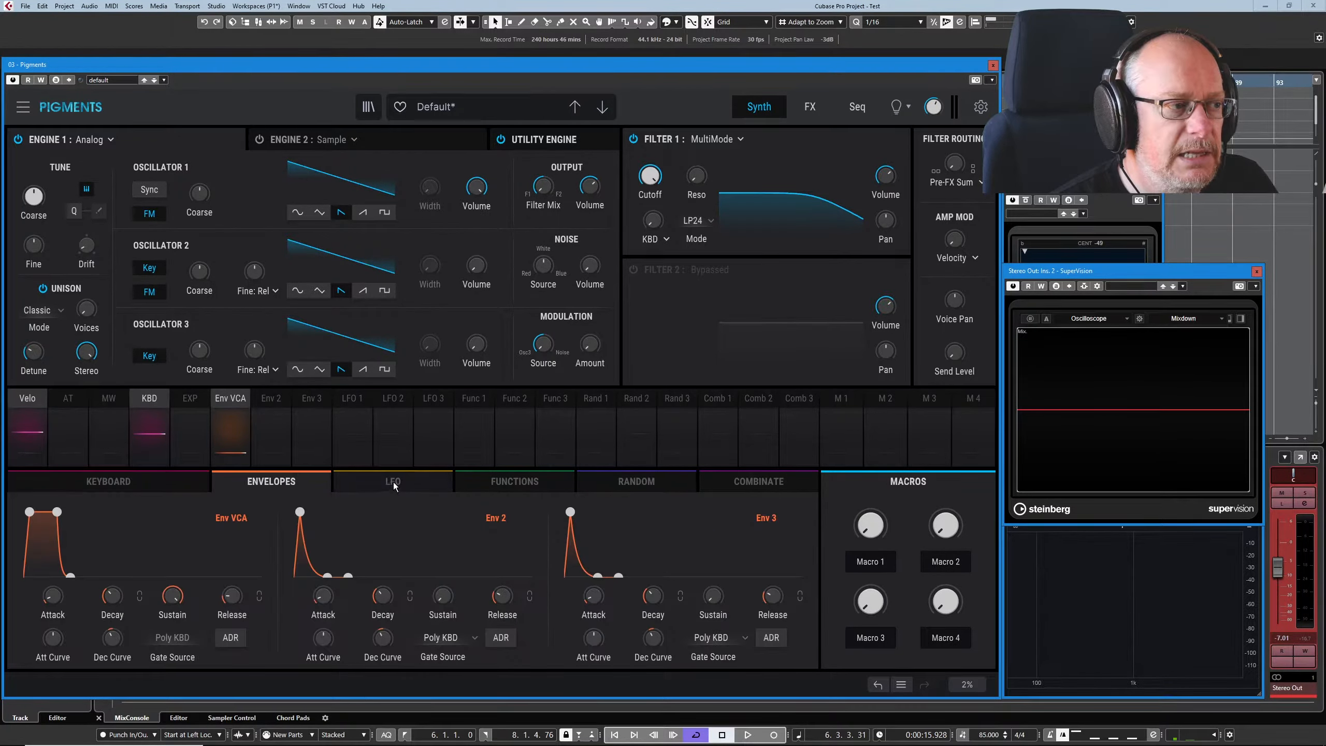
click(392, 486)
click(502, 490)
click(644, 486)
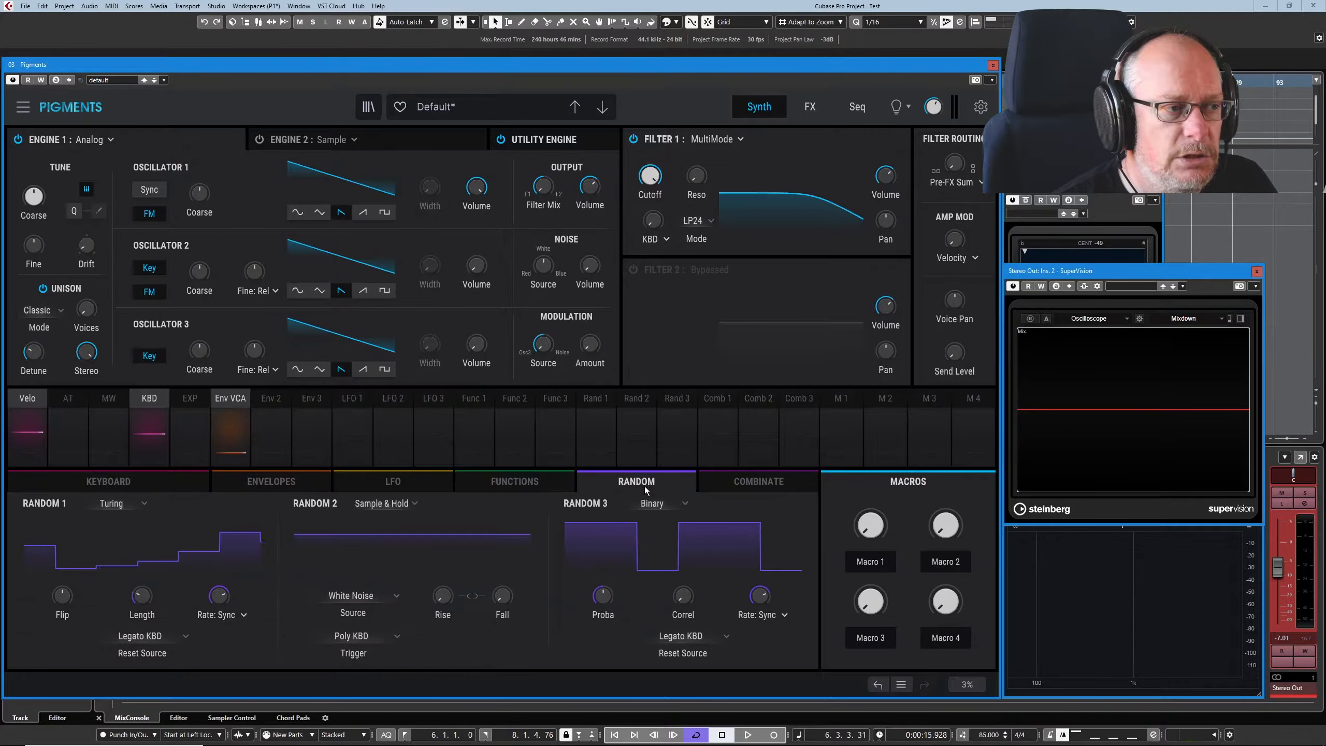
click(503, 485)
click(398, 483)
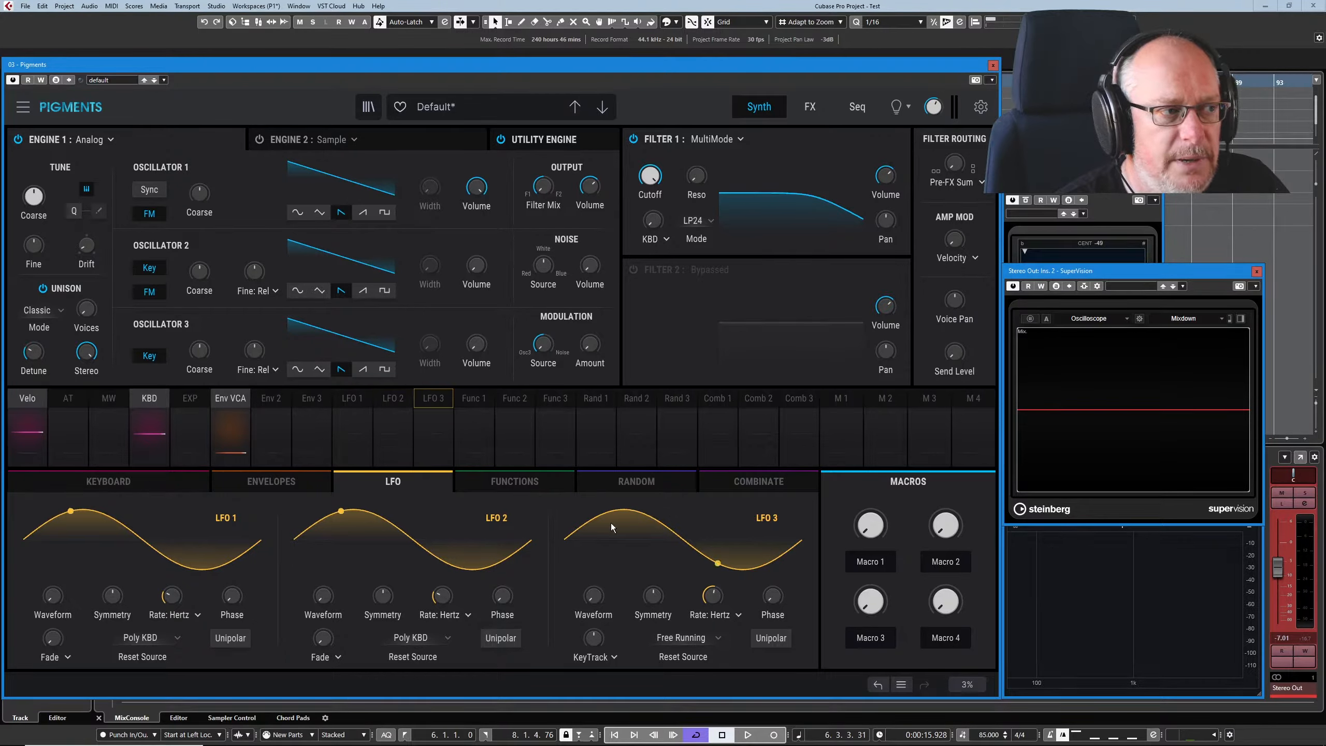
Step: Route LFO 1 to Filter 1's cutoff with a modulation amount of 0.28
click(352, 400)
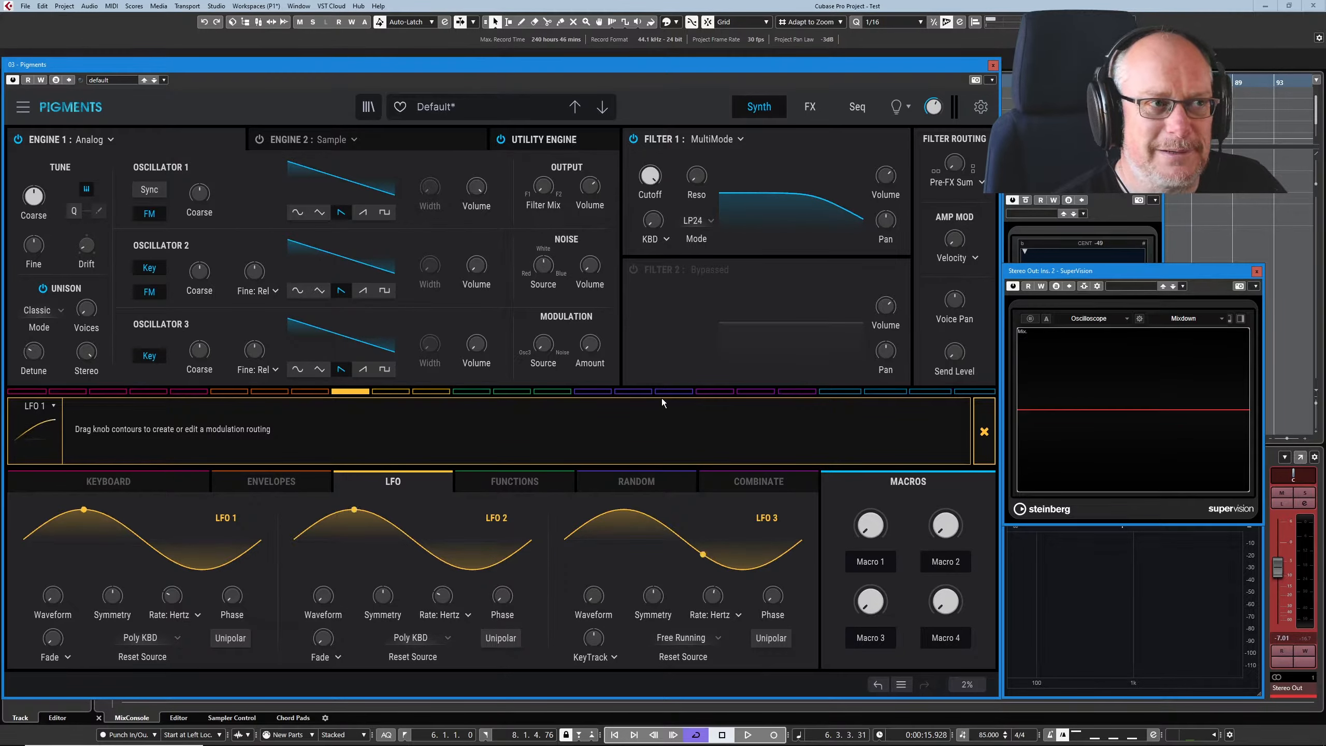
mouse_move(650, 178)
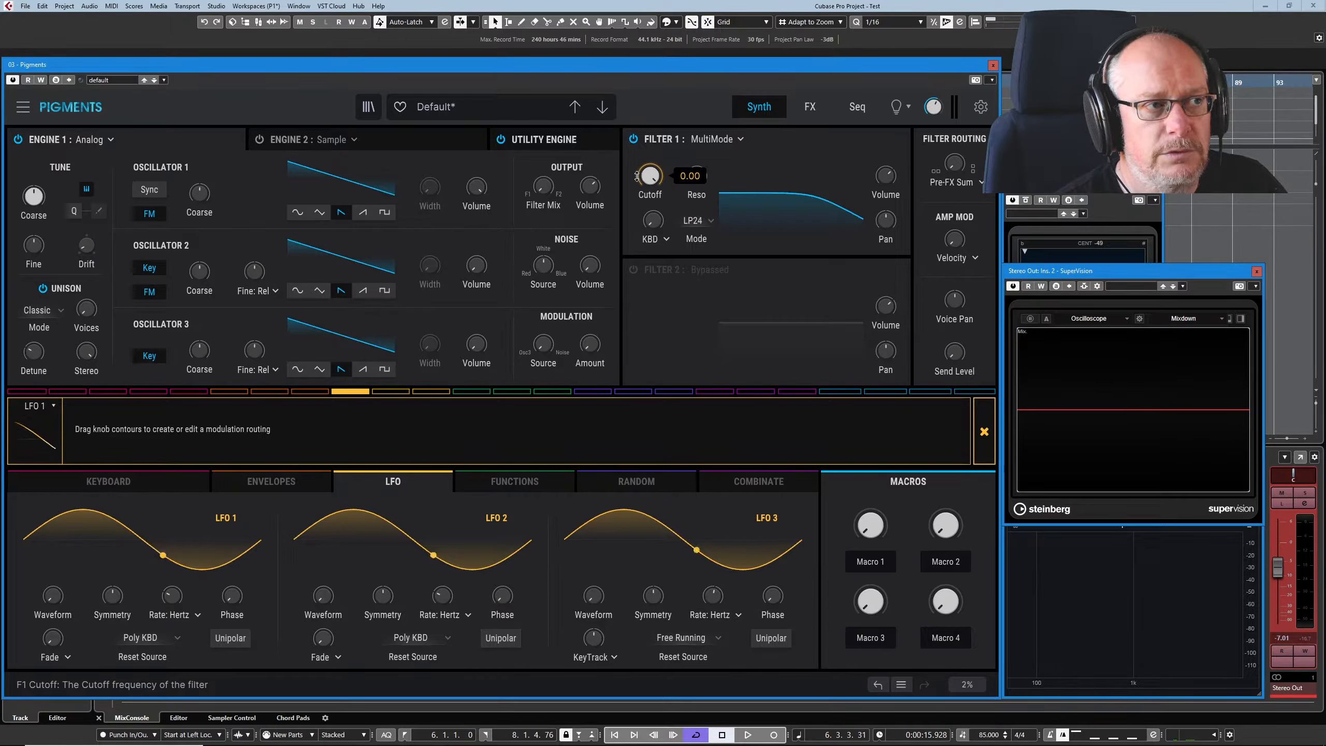
click(637, 175)
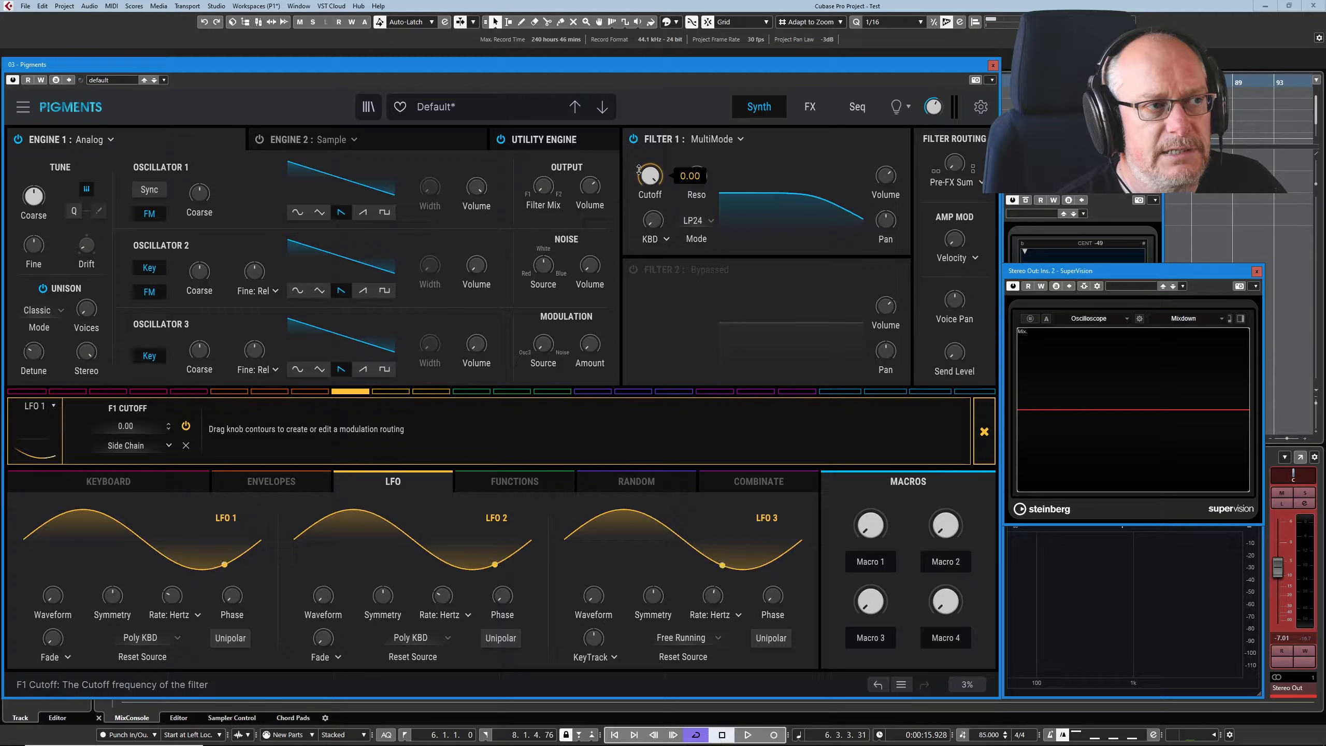
drag(638, 169, 638, 150)
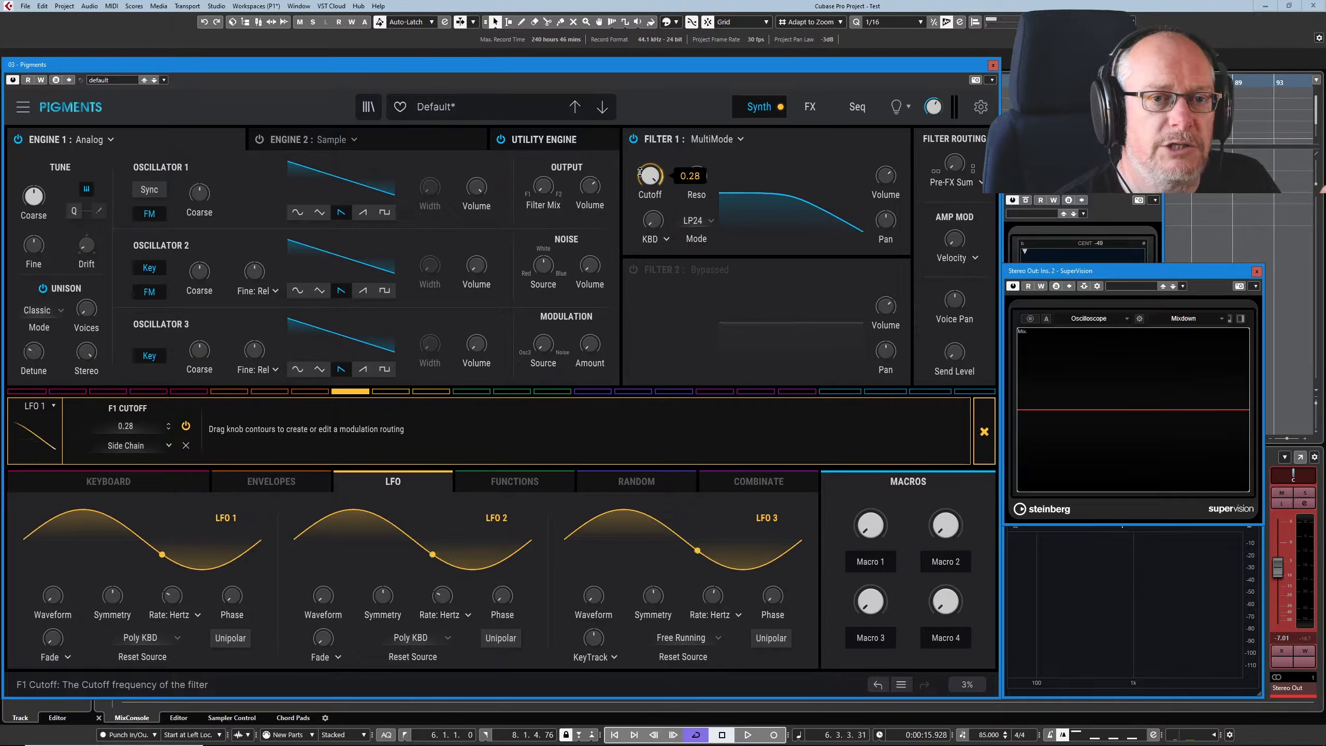
Step: Lower Filter 1's base cutoff and set its LFO 1 modulation amount to 0.18
mouse_move(657, 185)
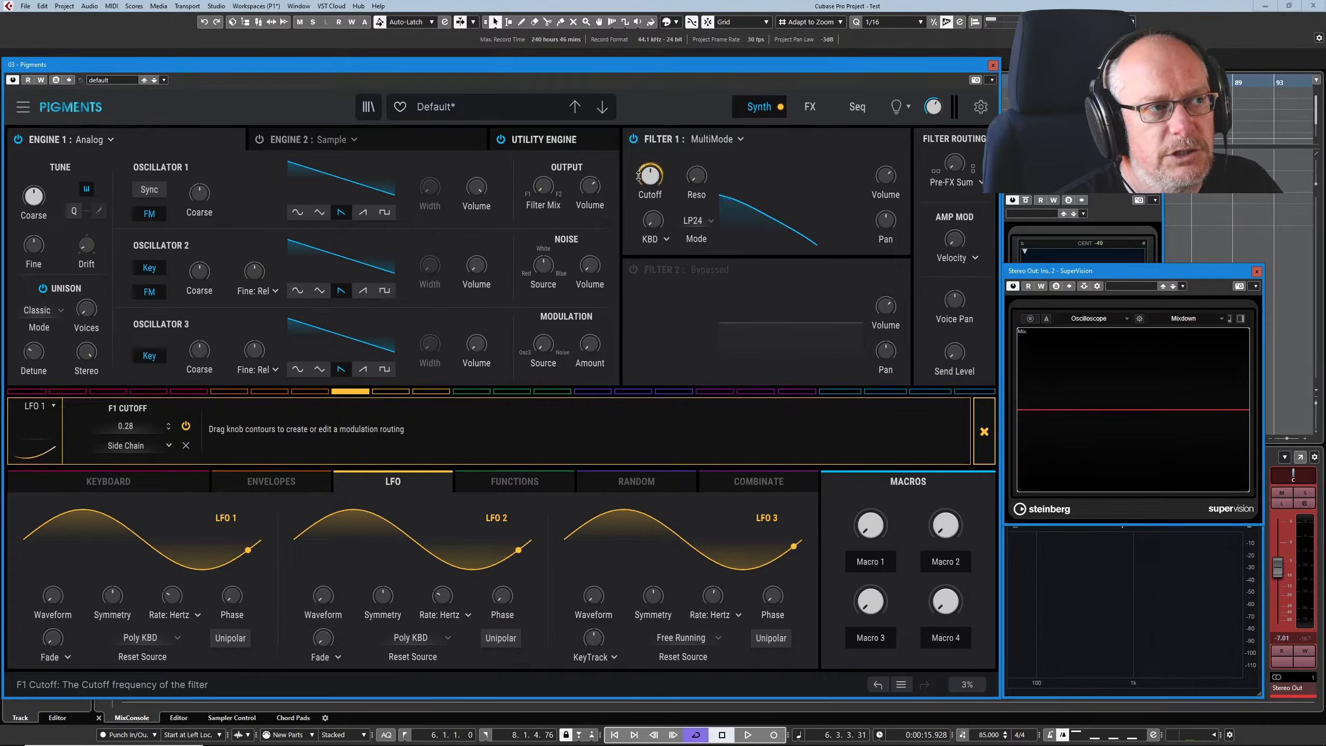
drag(637, 176, 637, 189)
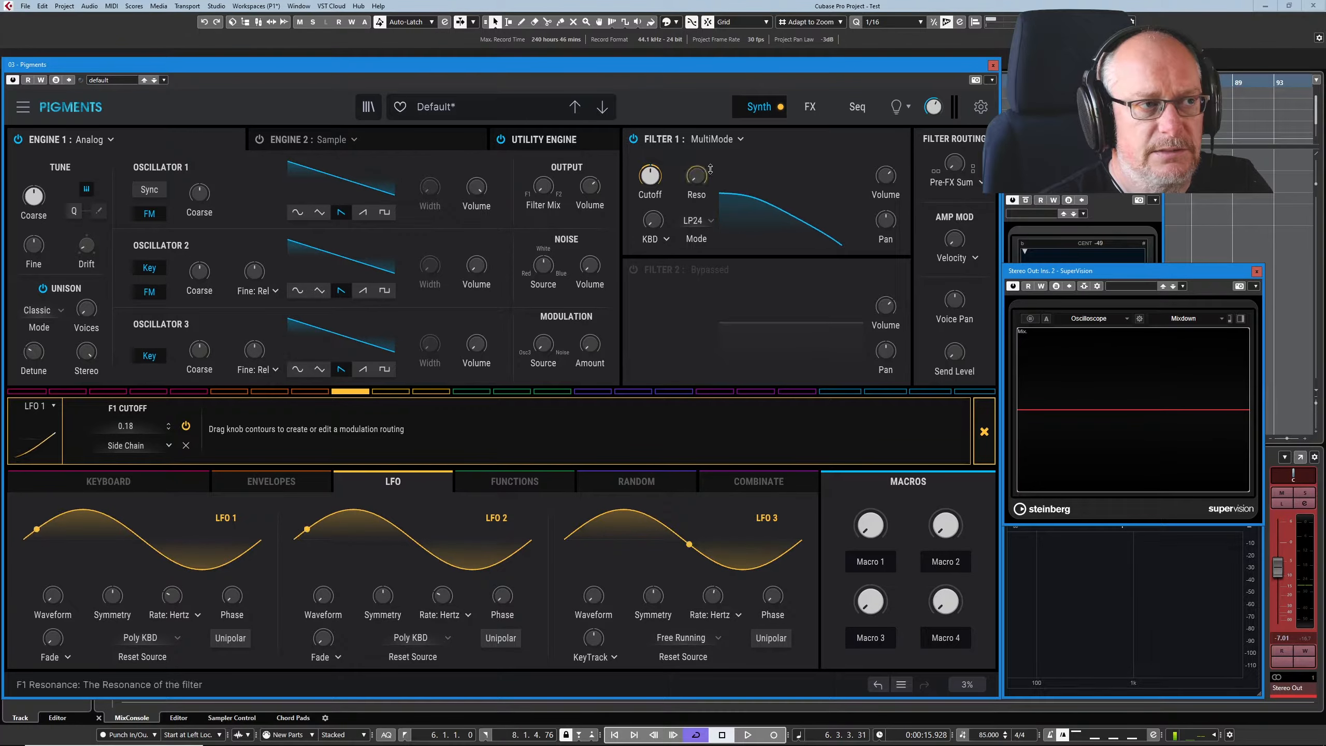
Step: Raise Filter 1's resonance and its base cutoff frequency
drag(699, 181, 696, 168)
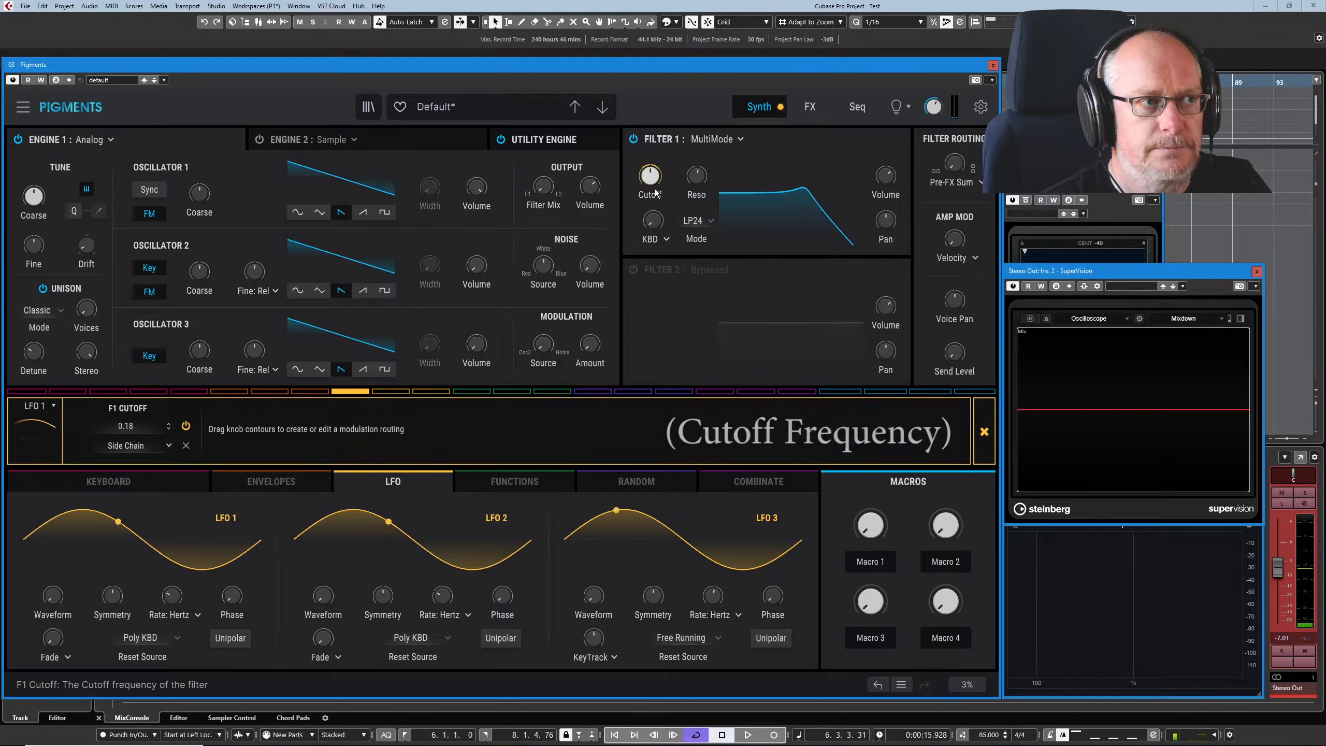
mouse_move(650, 179)
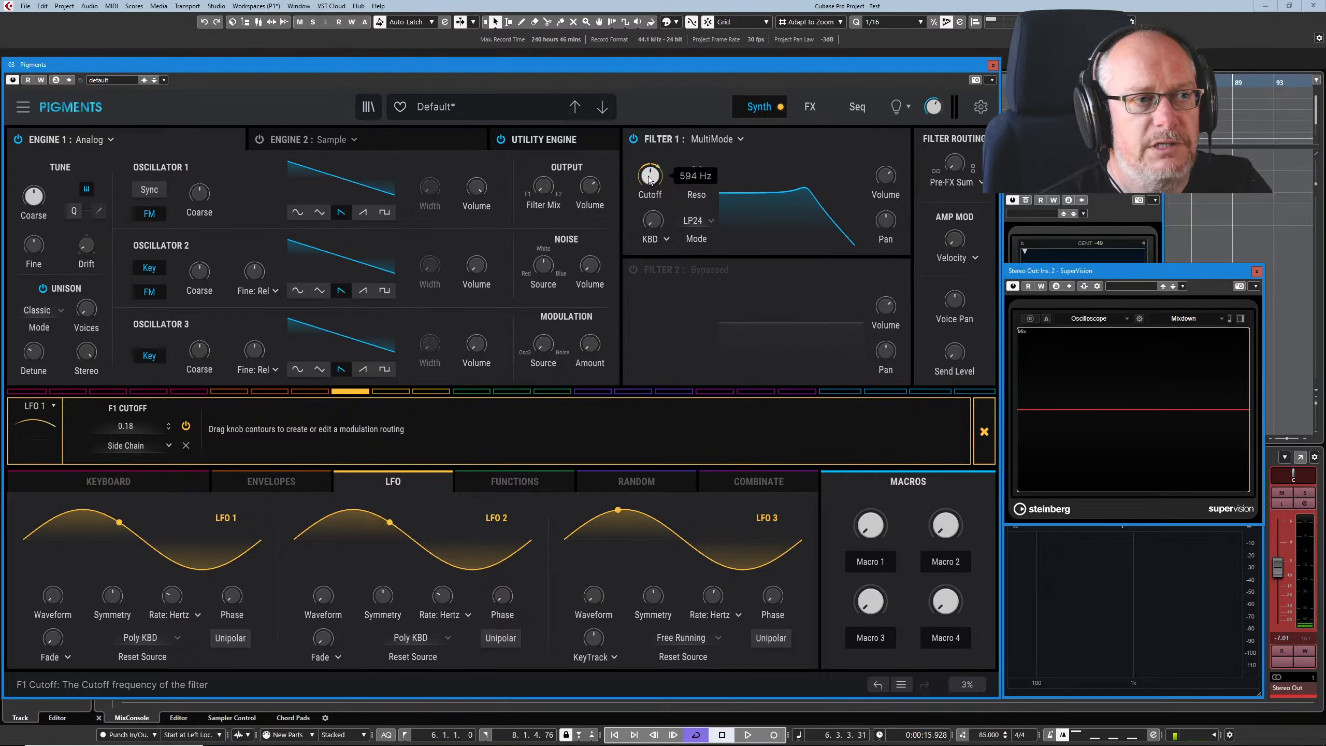
drag(649, 179, 650, 152)
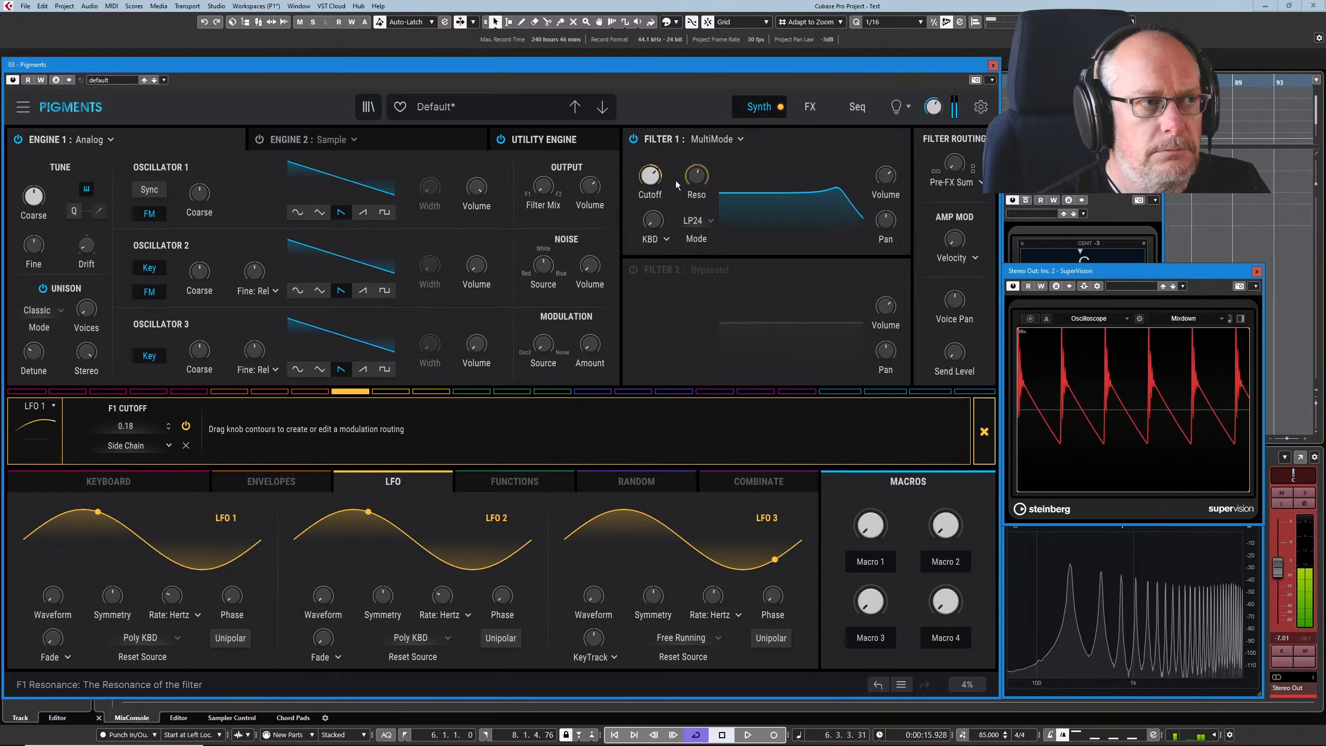
Step: Invert LFO 1's modulation of Filter 1's cutoff with an amount of -0.26 and return to the modulation overview
mouse_move(651, 177)
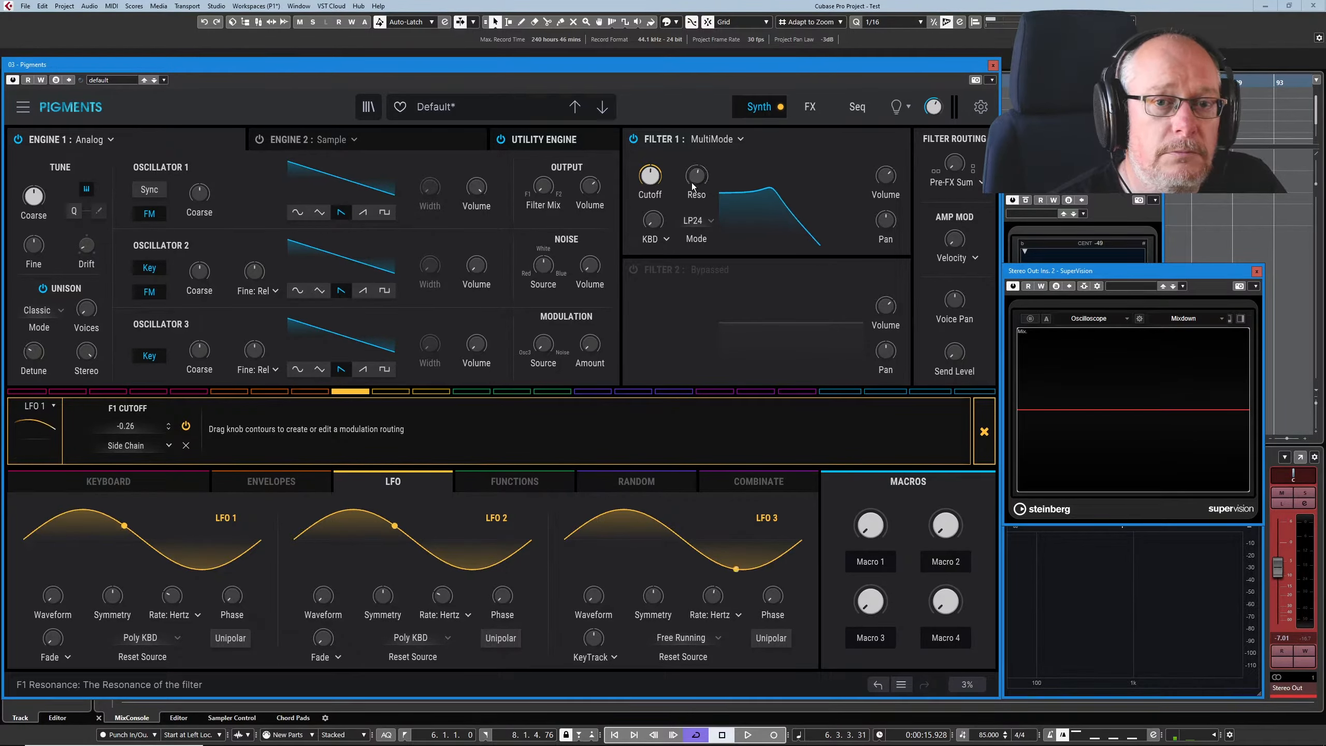
mouse_move(692, 179)
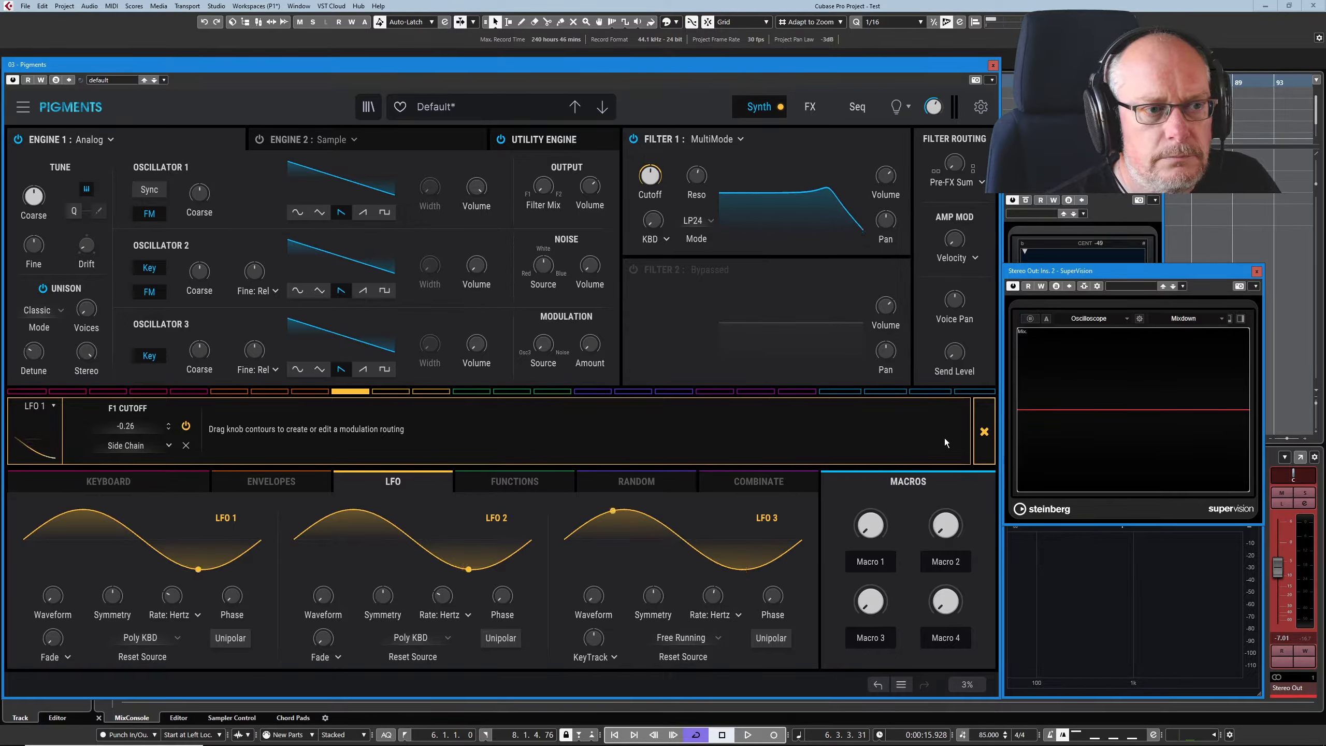
click(981, 433)
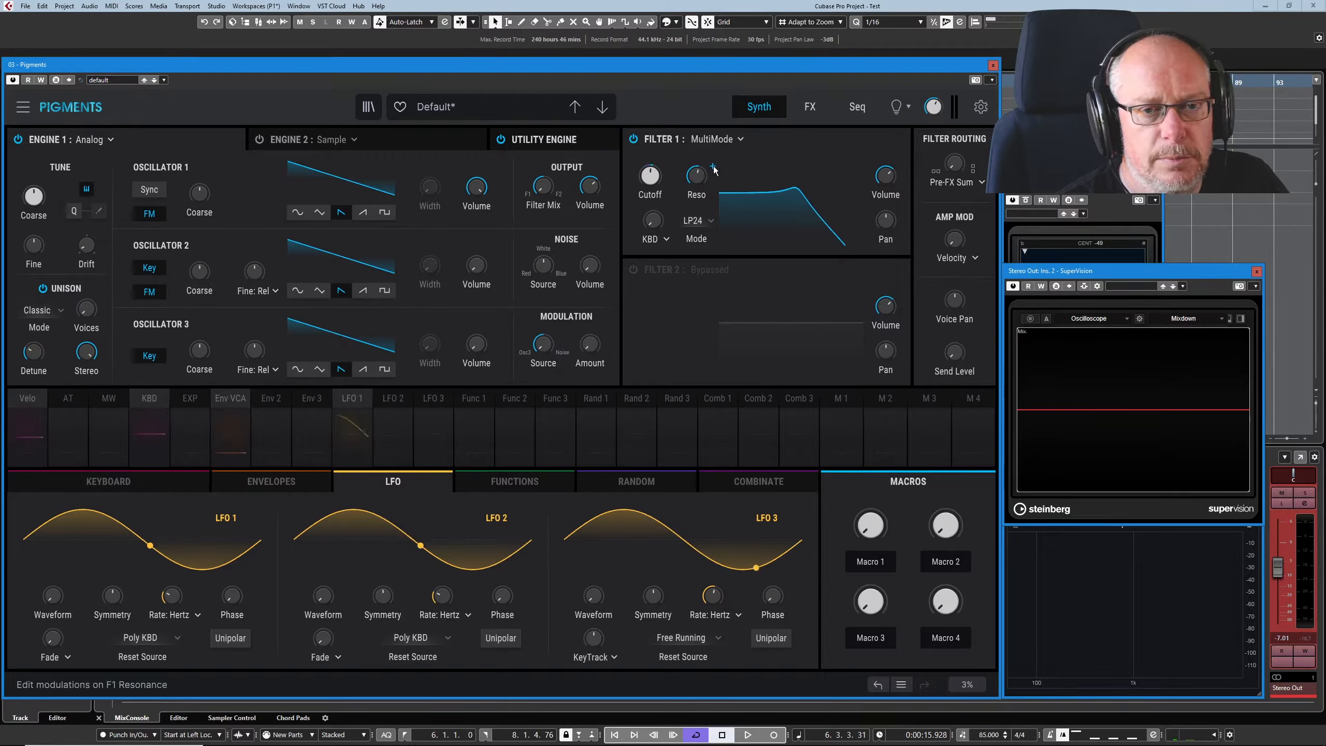
Step: Assign Env 2 as a modulation source for Filter 1's resonance with an amount of 0.38
click(713, 169)
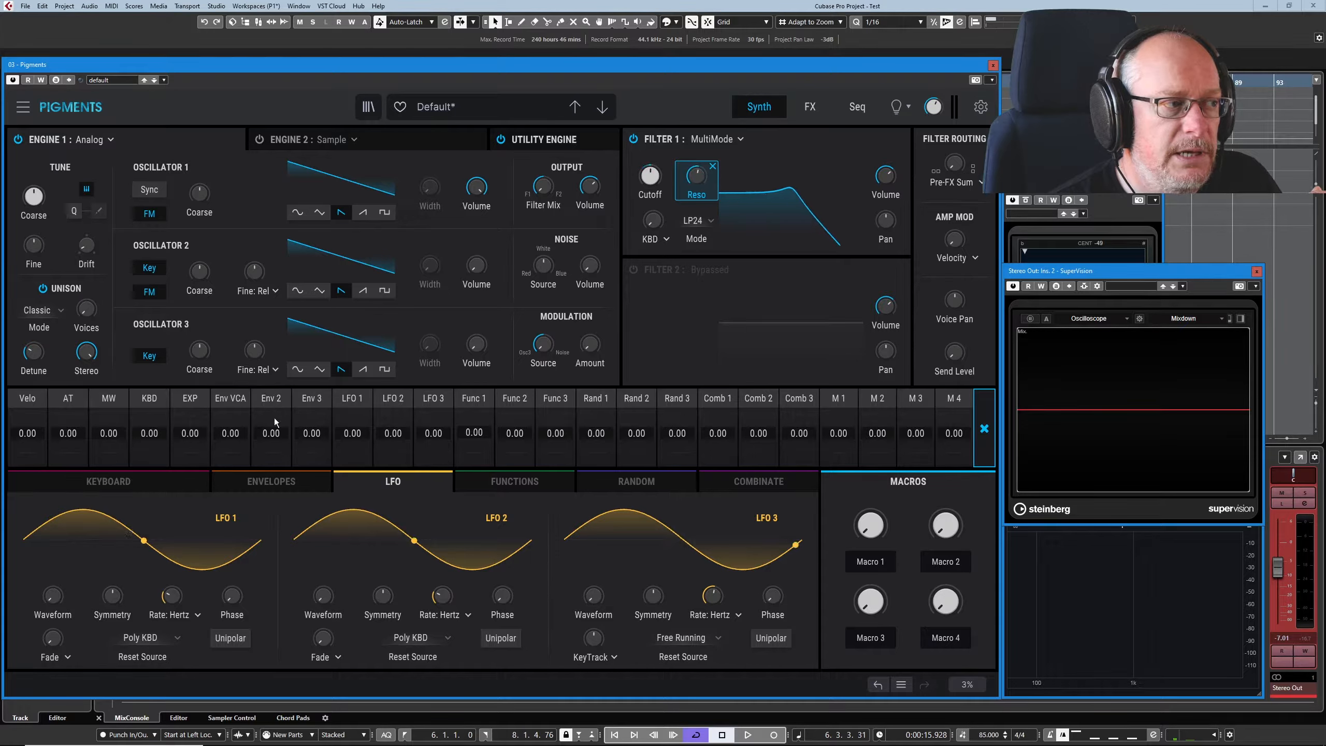
drag(269, 407, 269, 339)
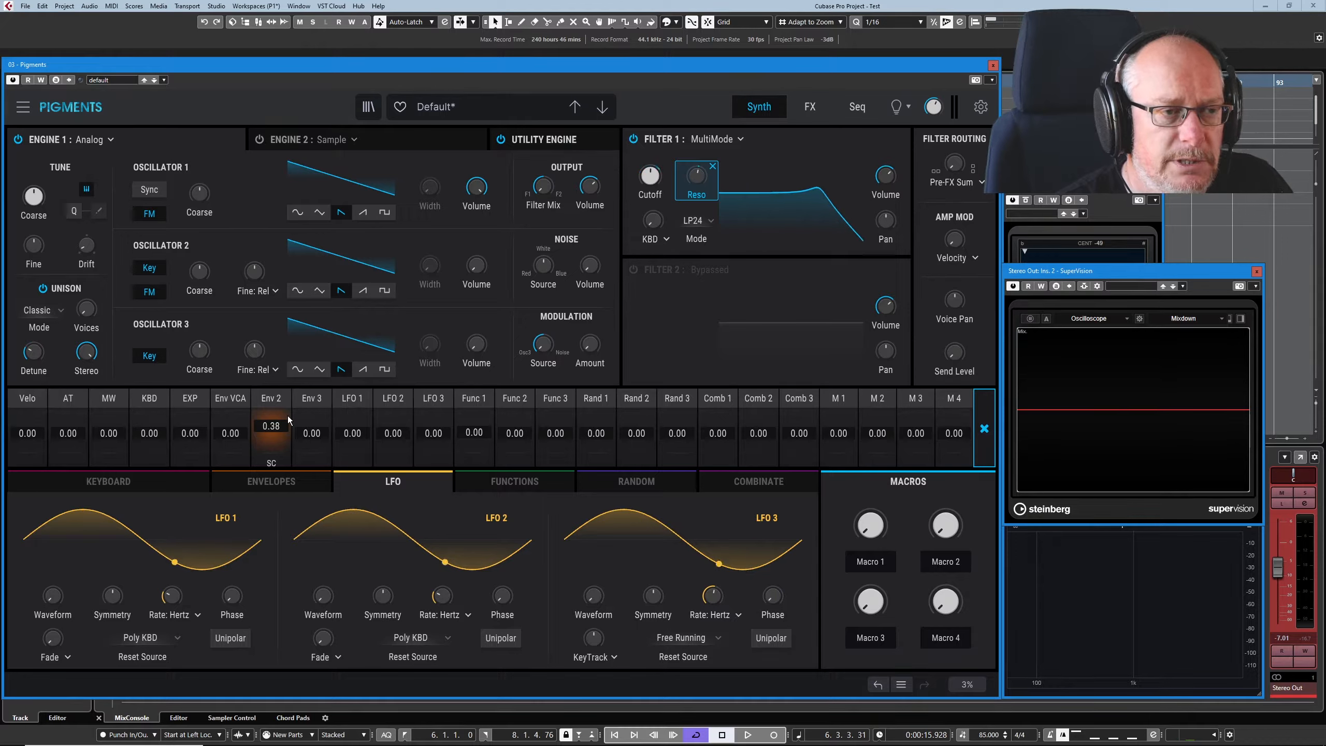
click(983, 426)
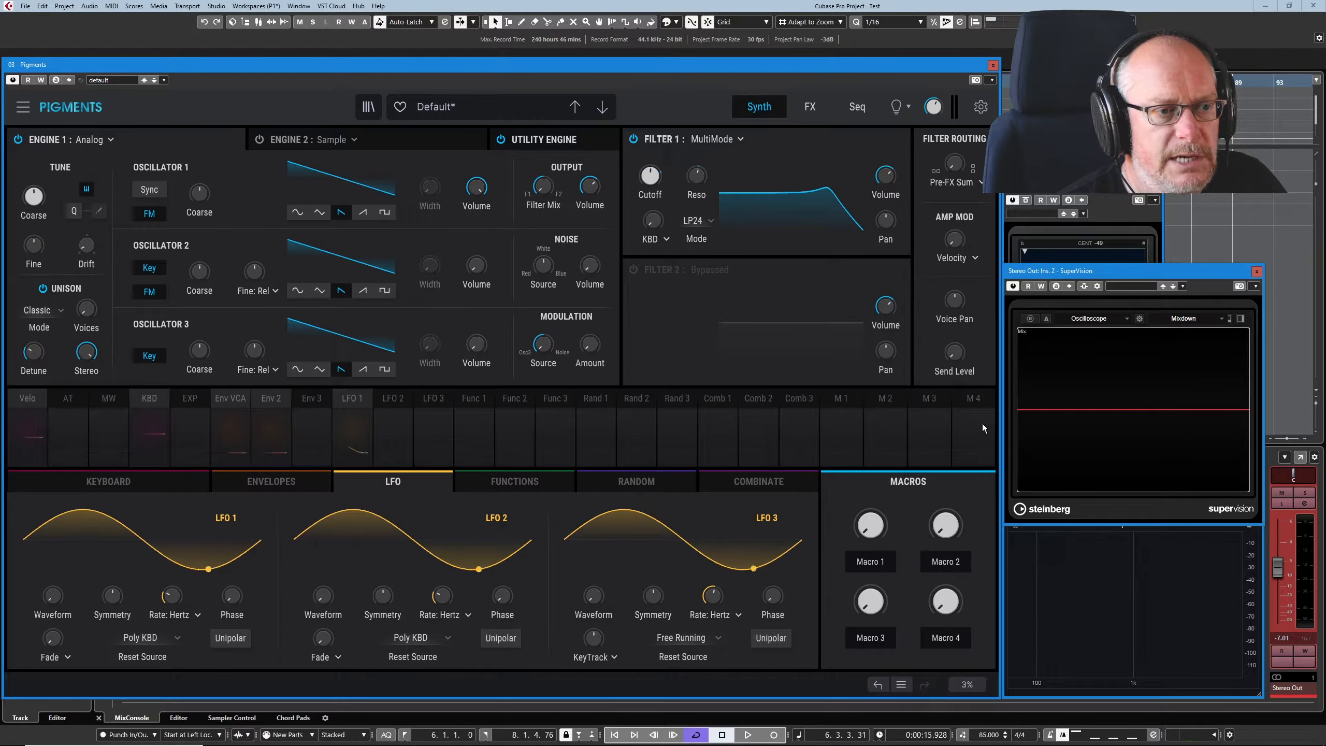
Step: Examine the envelope settings and Env 2's modulation routing to Filter 1's resonance
click(282, 481)
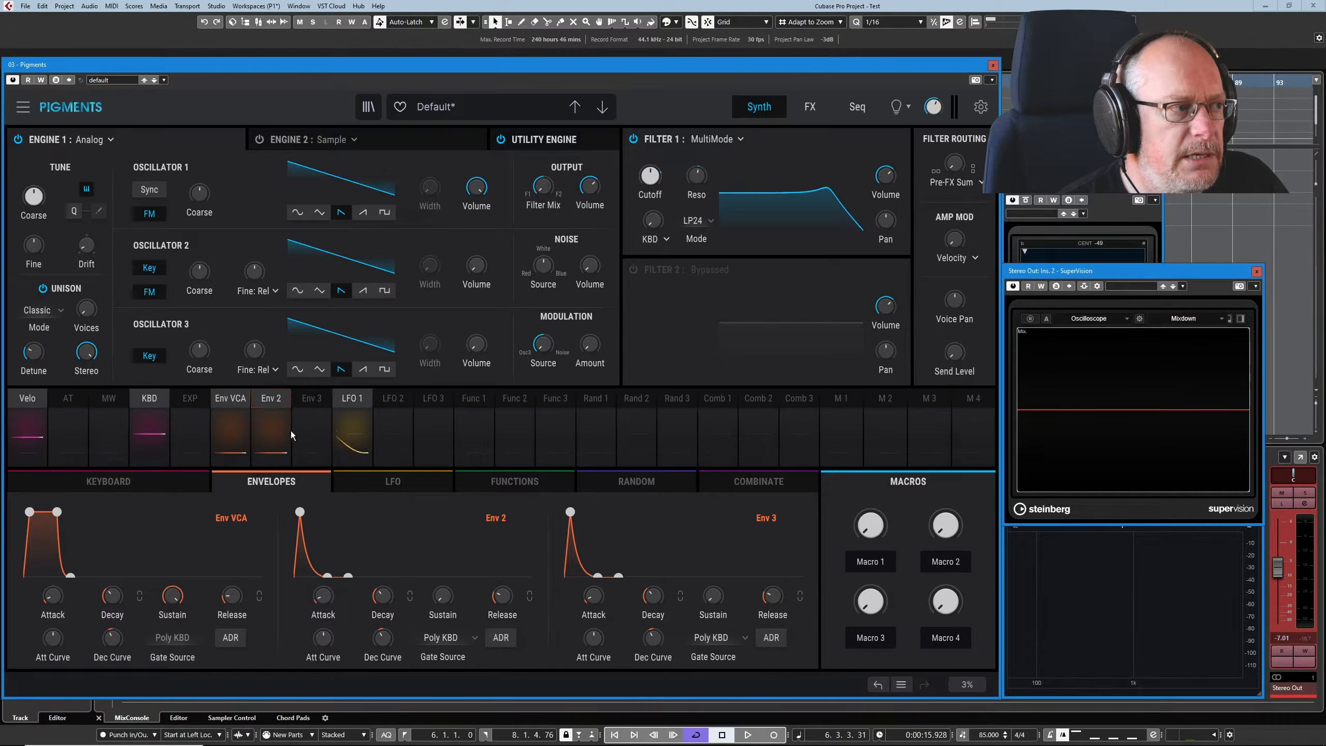
click(268, 399)
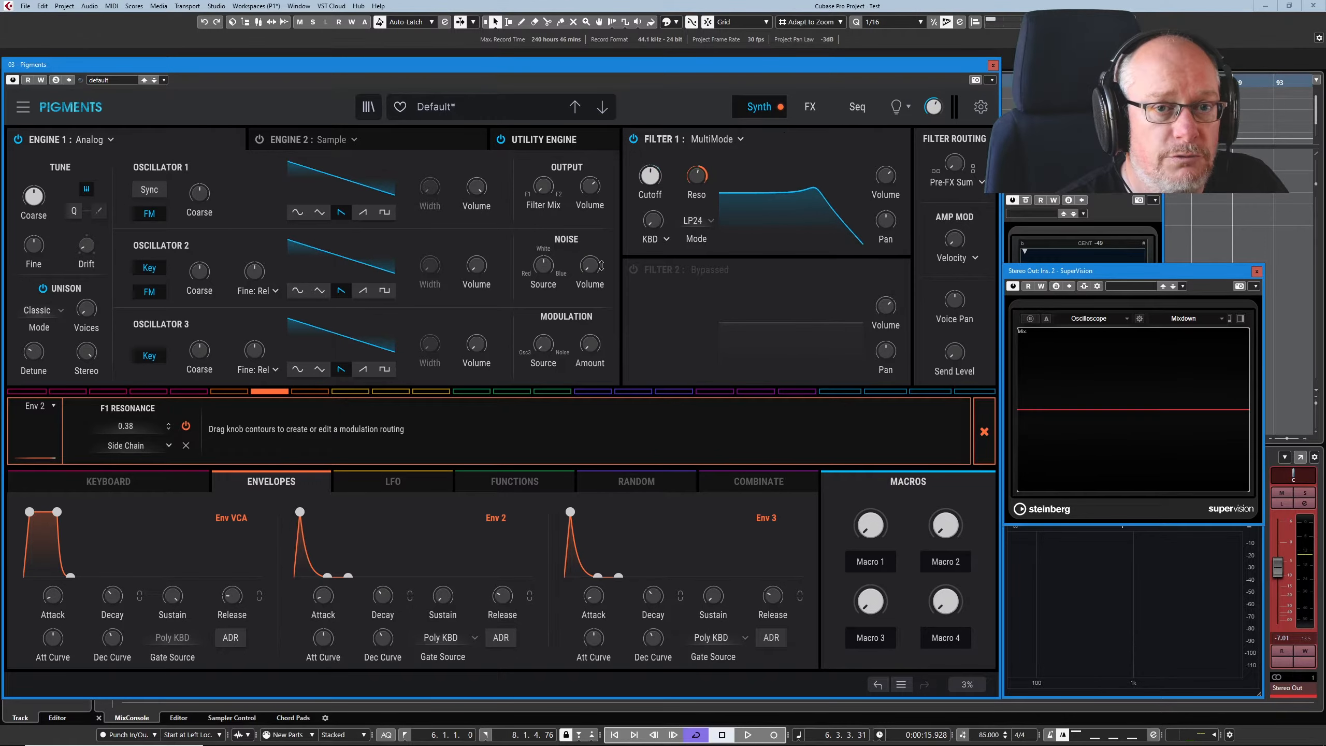
mouse_move(694, 163)
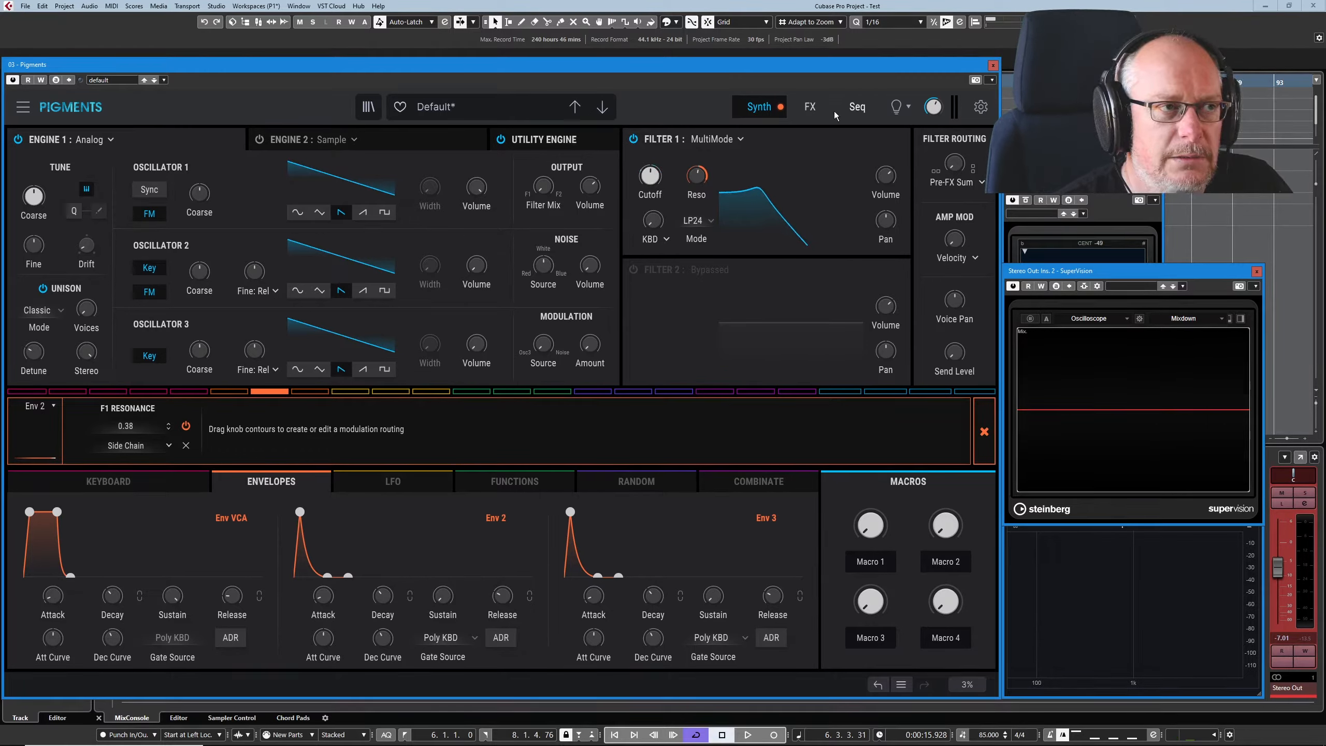
click(983, 434)
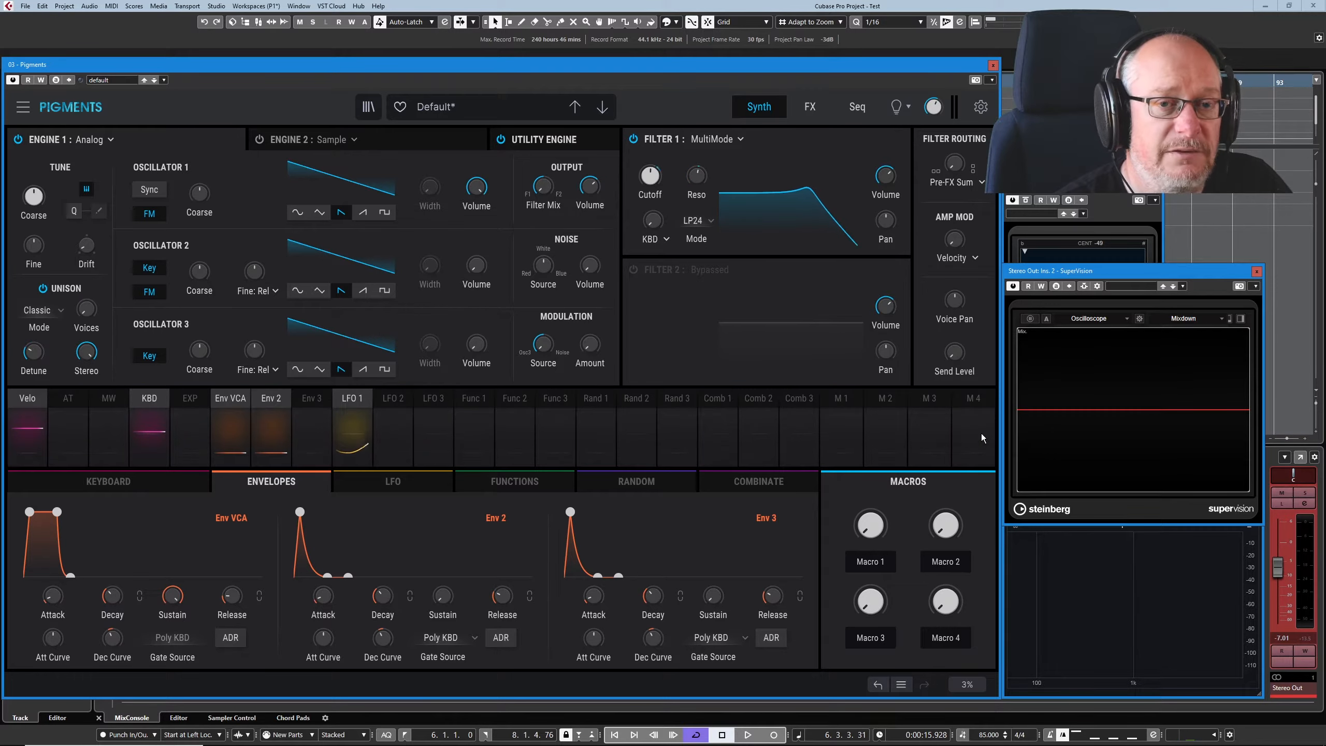
Step: Route LFO 2 to Filter 1's resonance with a modulation amount of 0.24
click(392, 480)
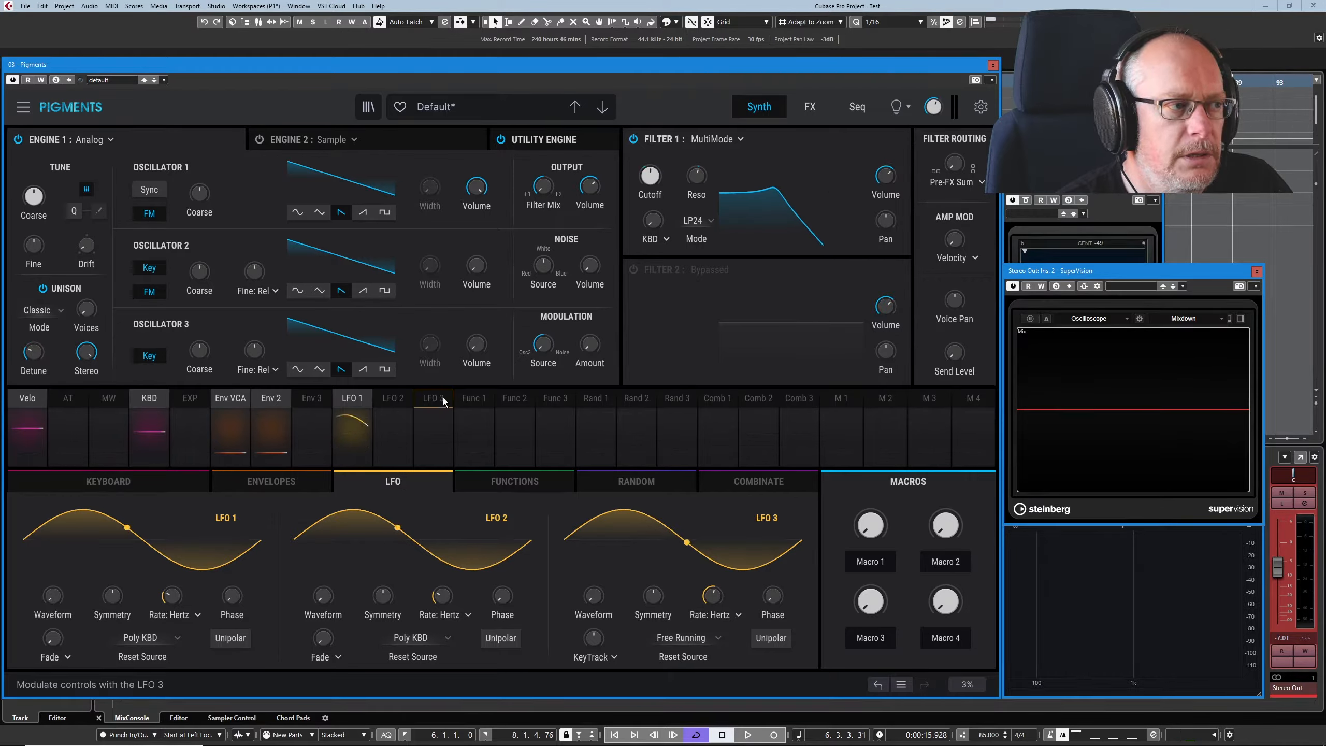
click(394, 396)
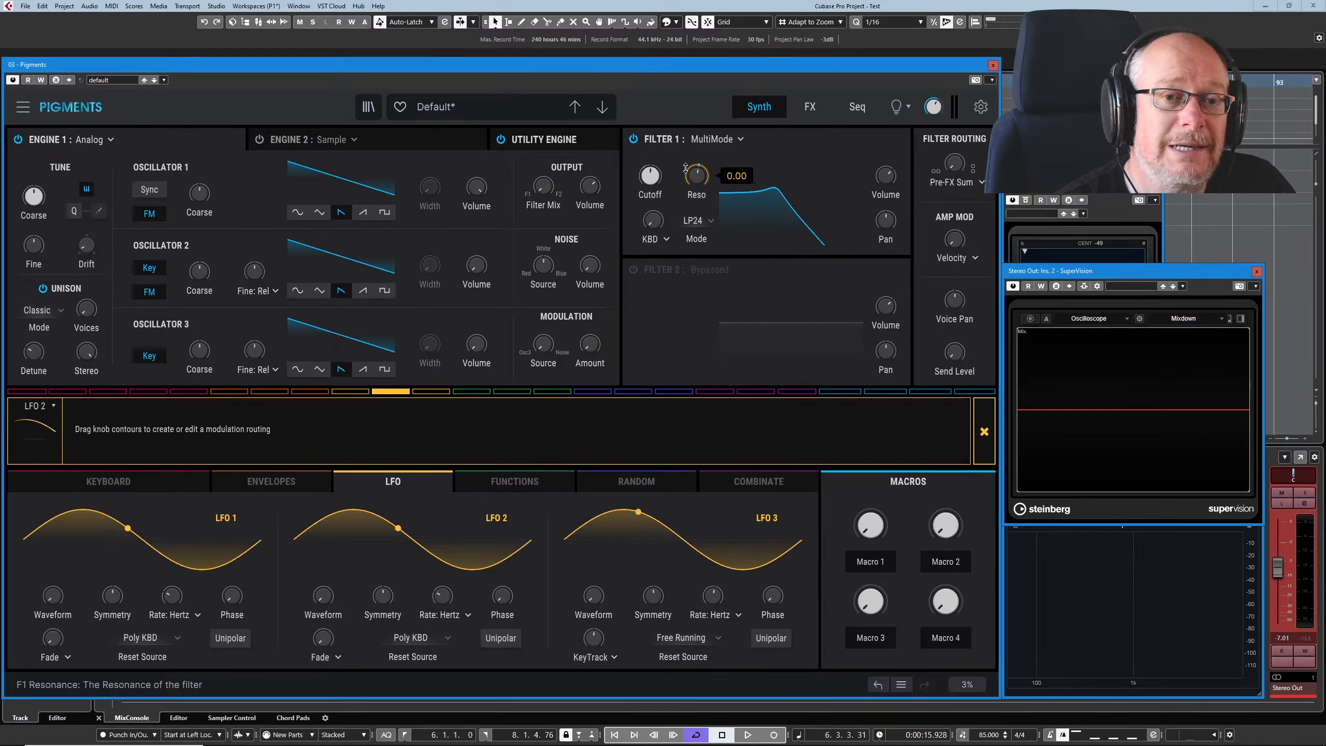
drag(697, 176, 696, 164)
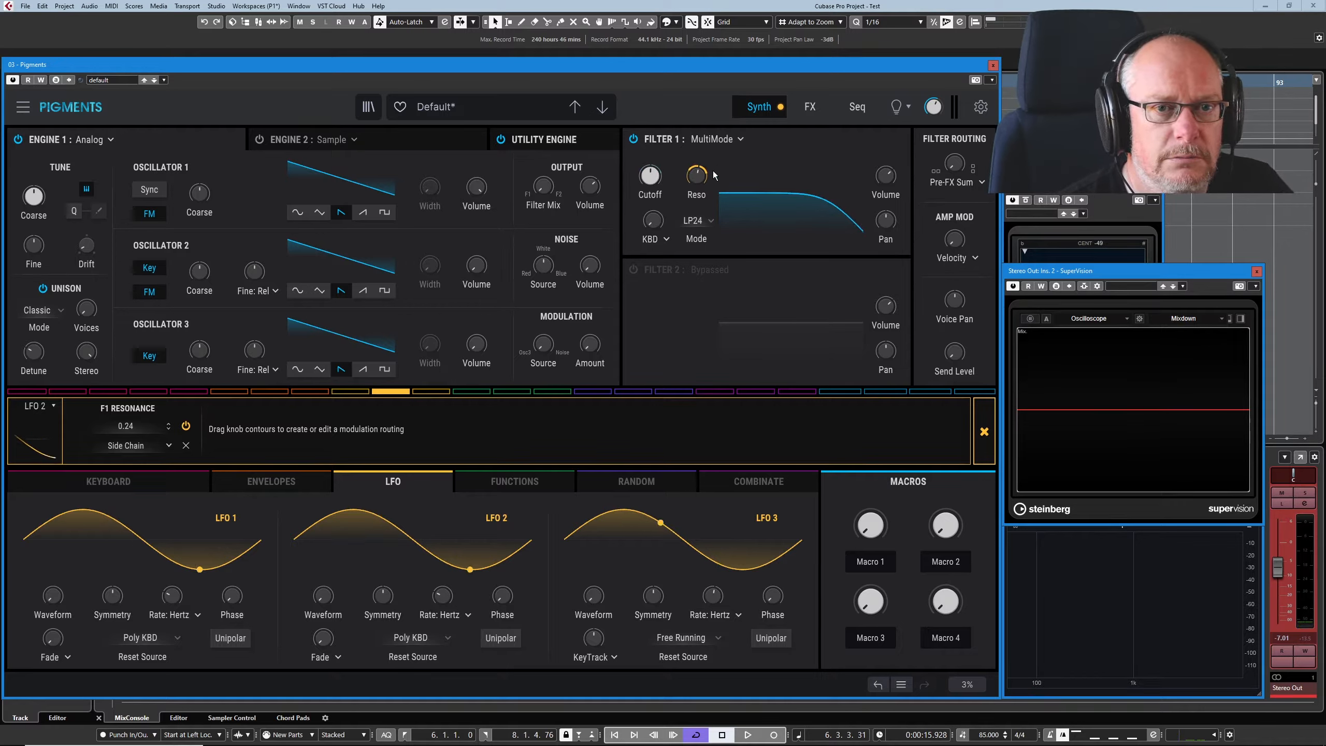
mouse_move(704, 184)
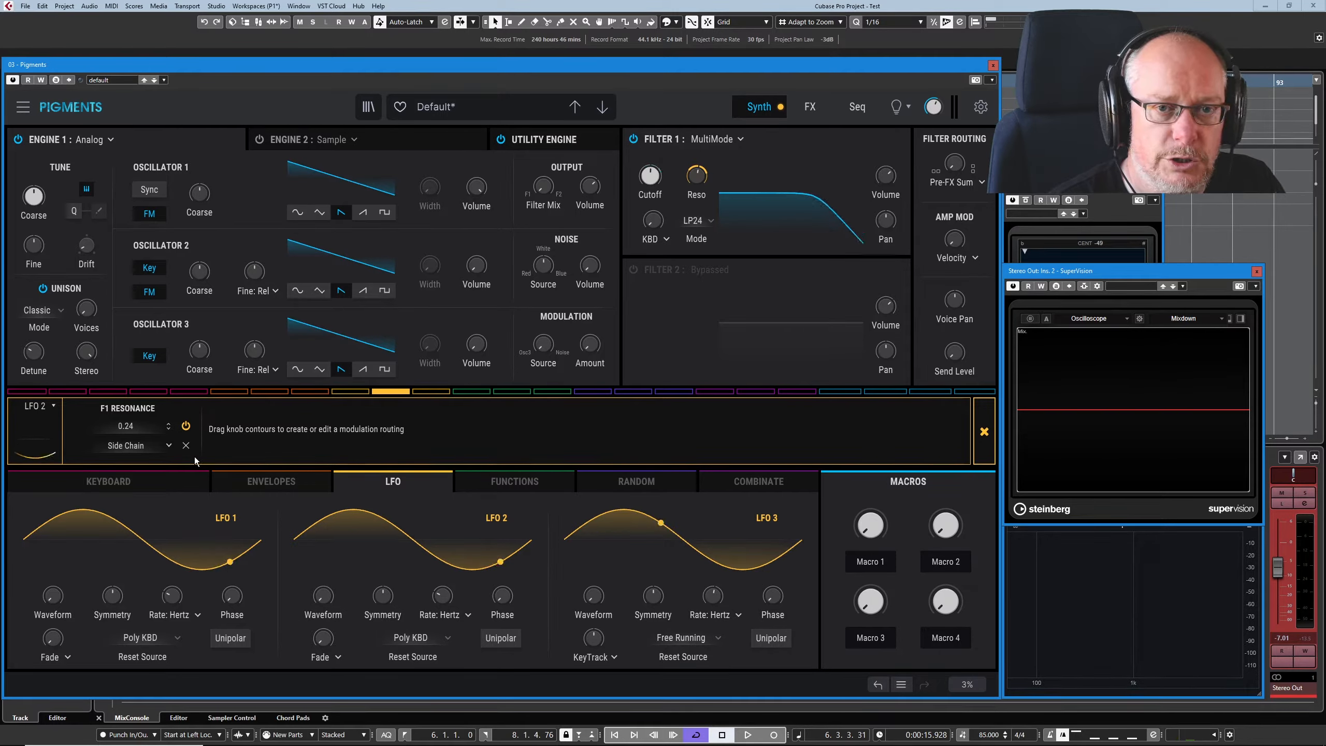
click(984, 432)
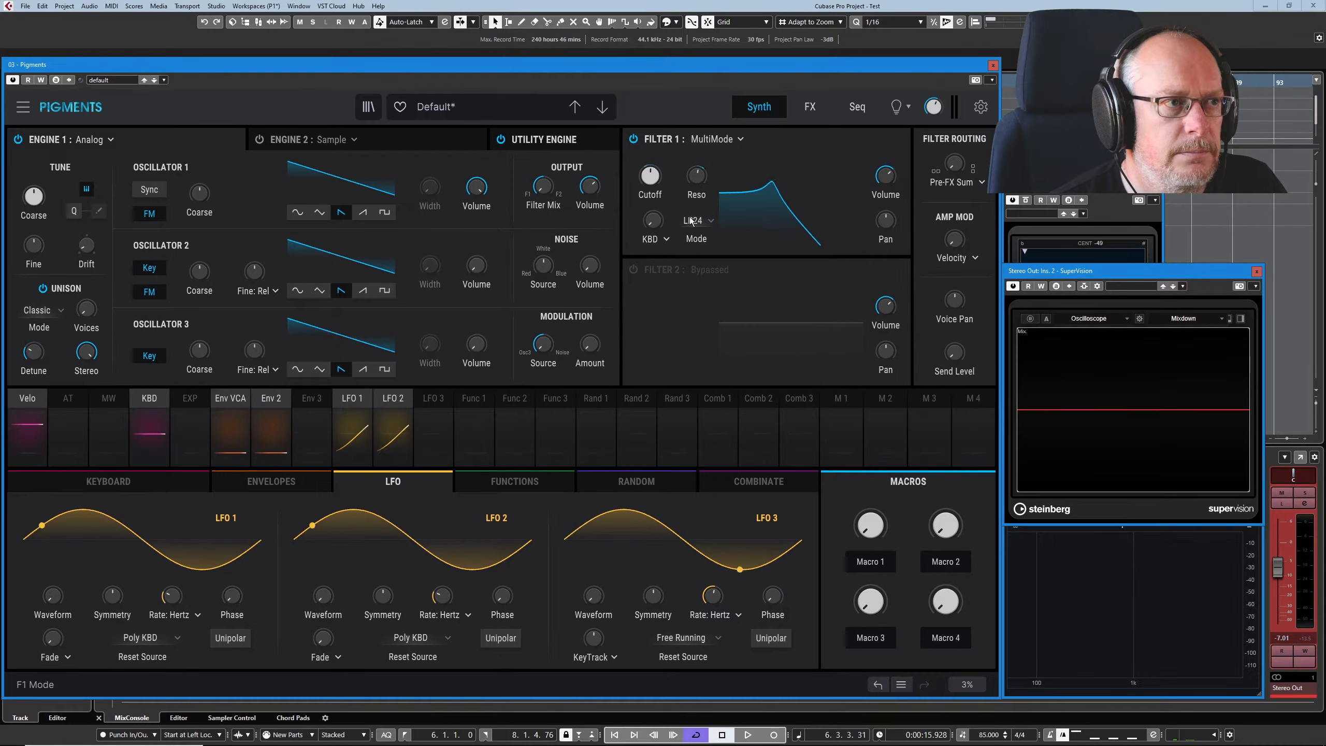
Step: Review the modulation sources assigned to Filter 1's resonance and set LFO 2's amount on it to 0.15
click(713, 167)
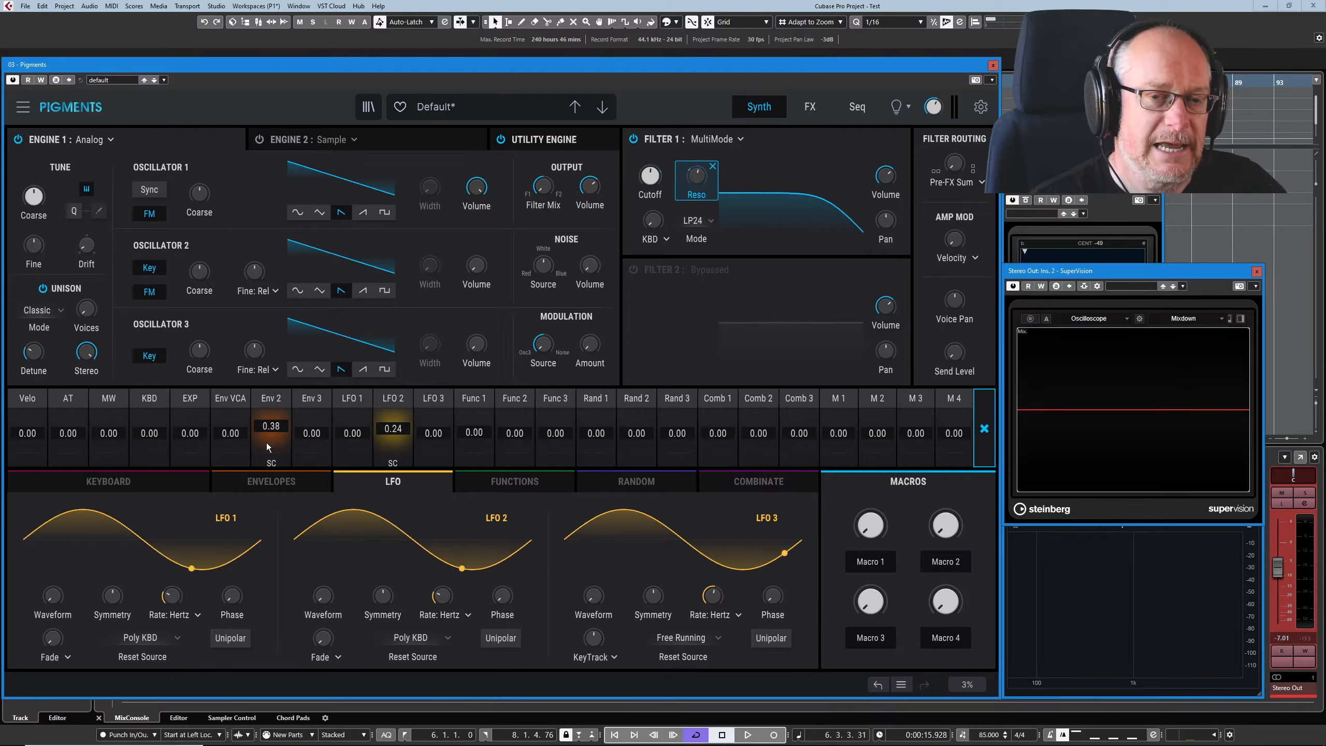
click(978, 422)
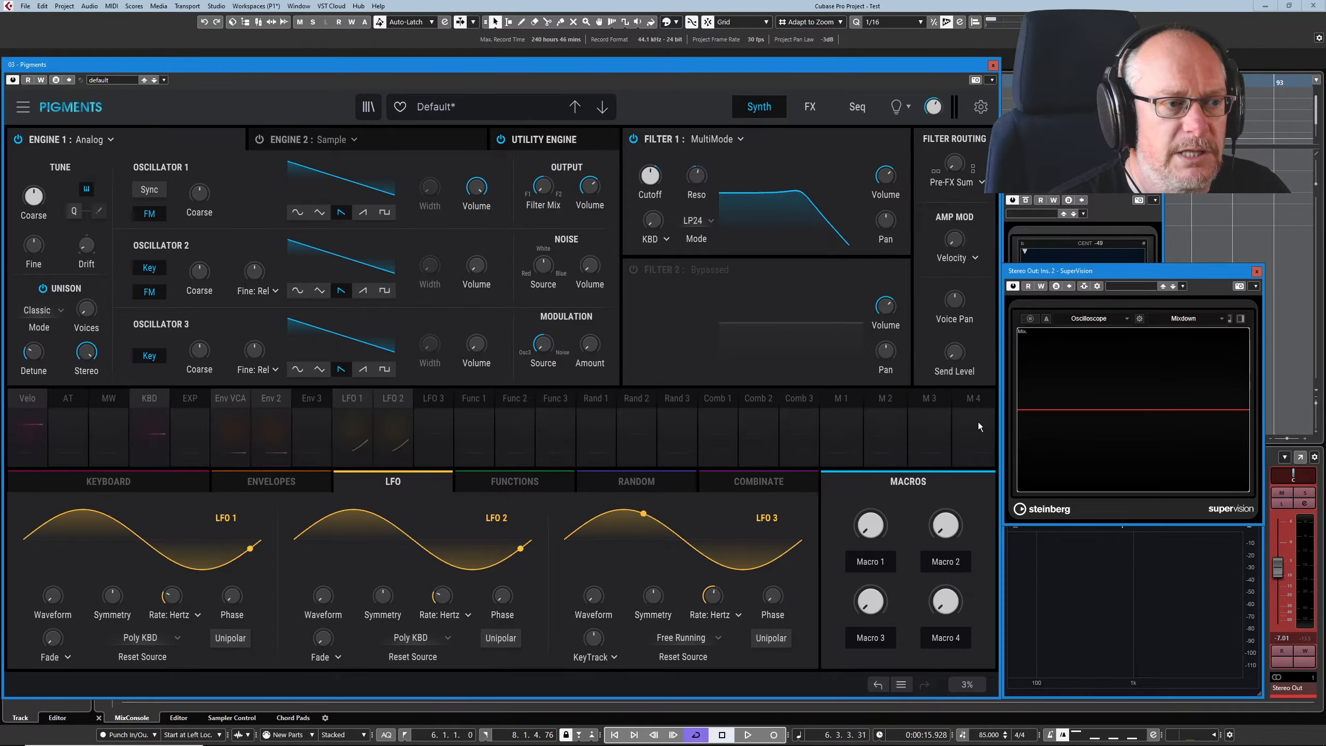
click(392, 402)
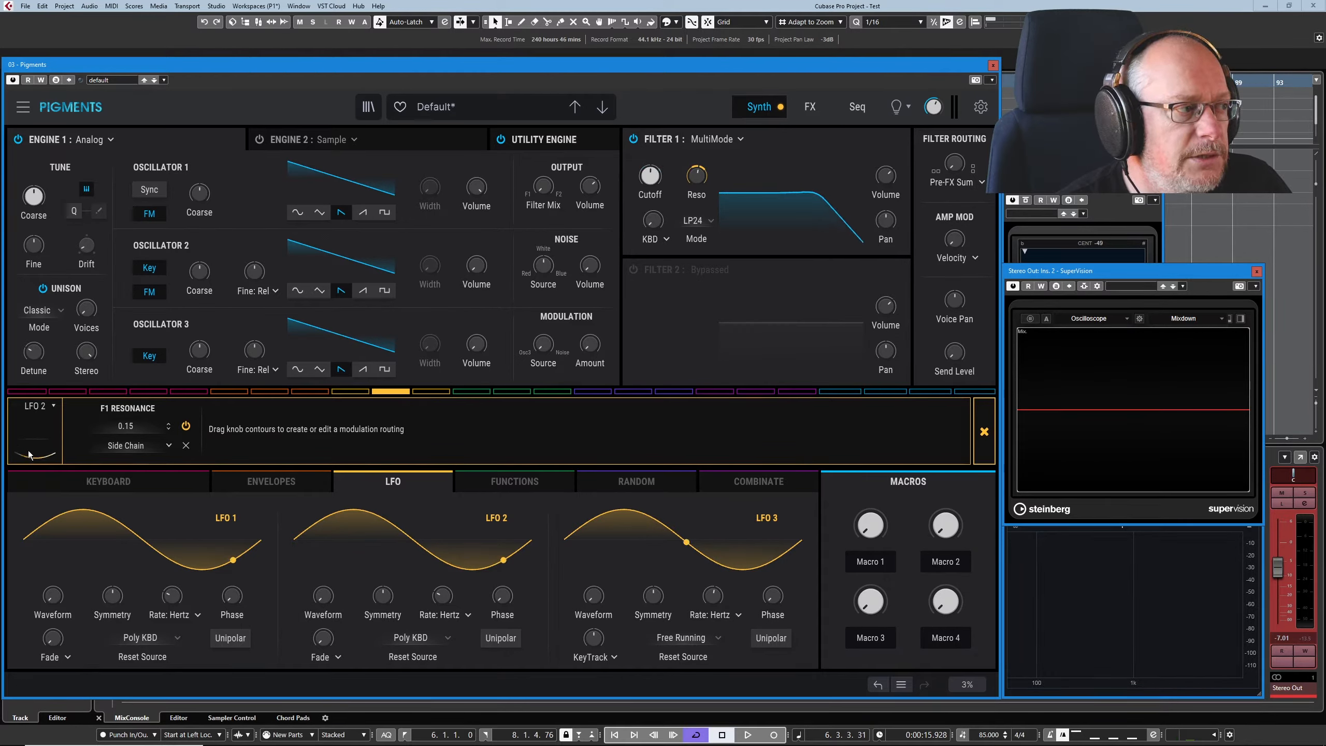
Step: Mute all of LFO 2's modulation routings and unmute them again
click(55, 407)
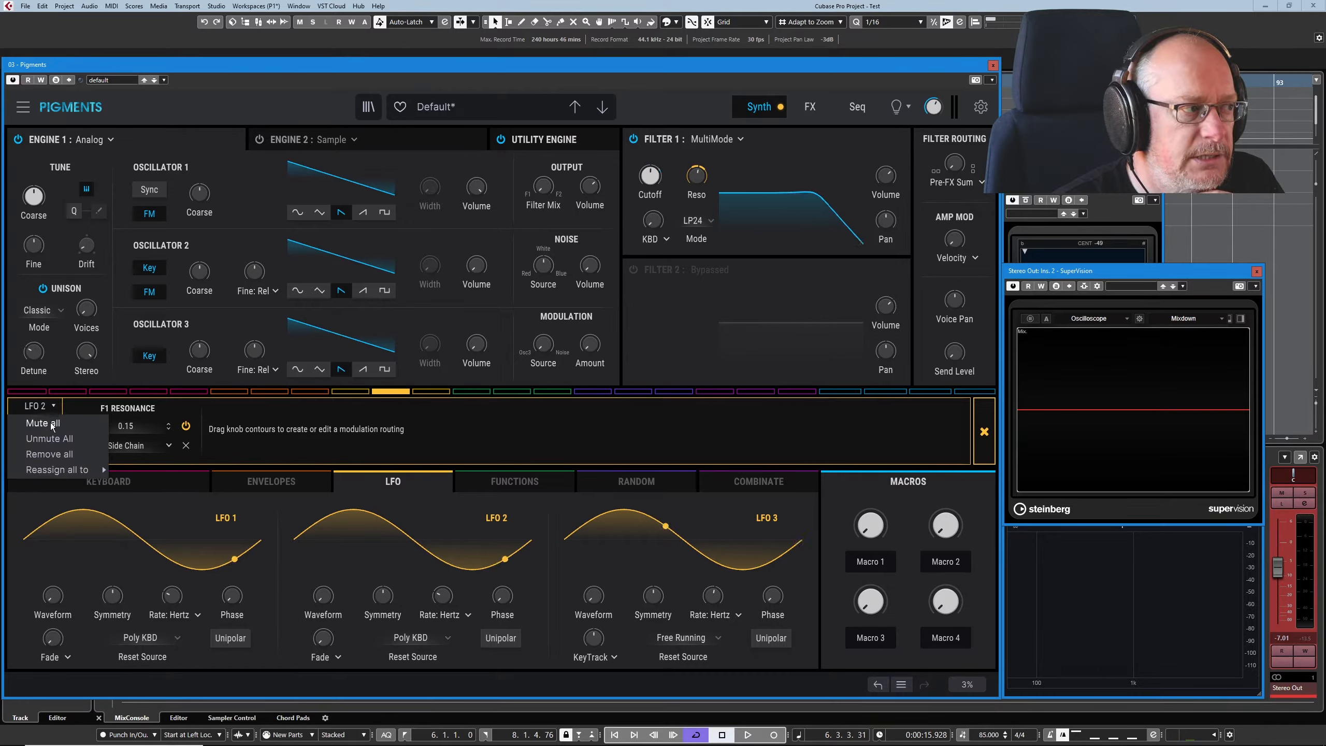
click(43, 423)
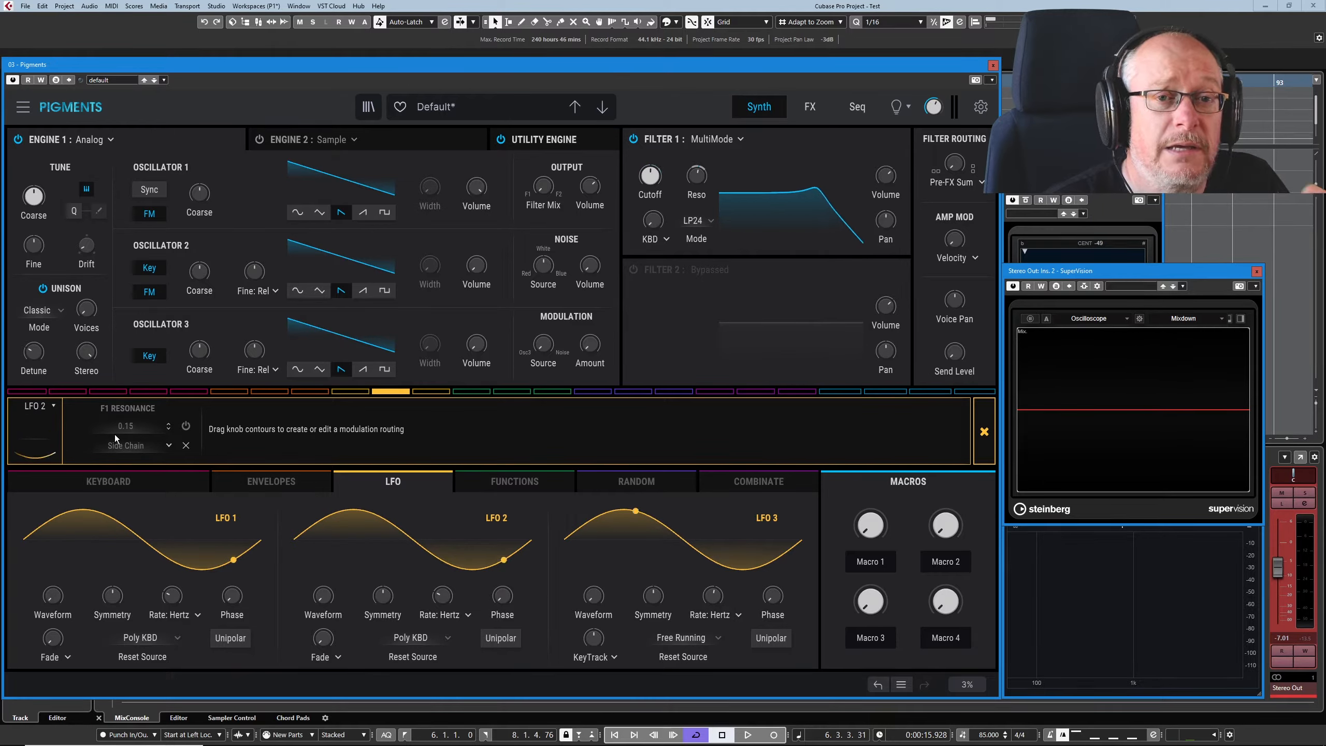
click(54, 407)
click(48, 438)
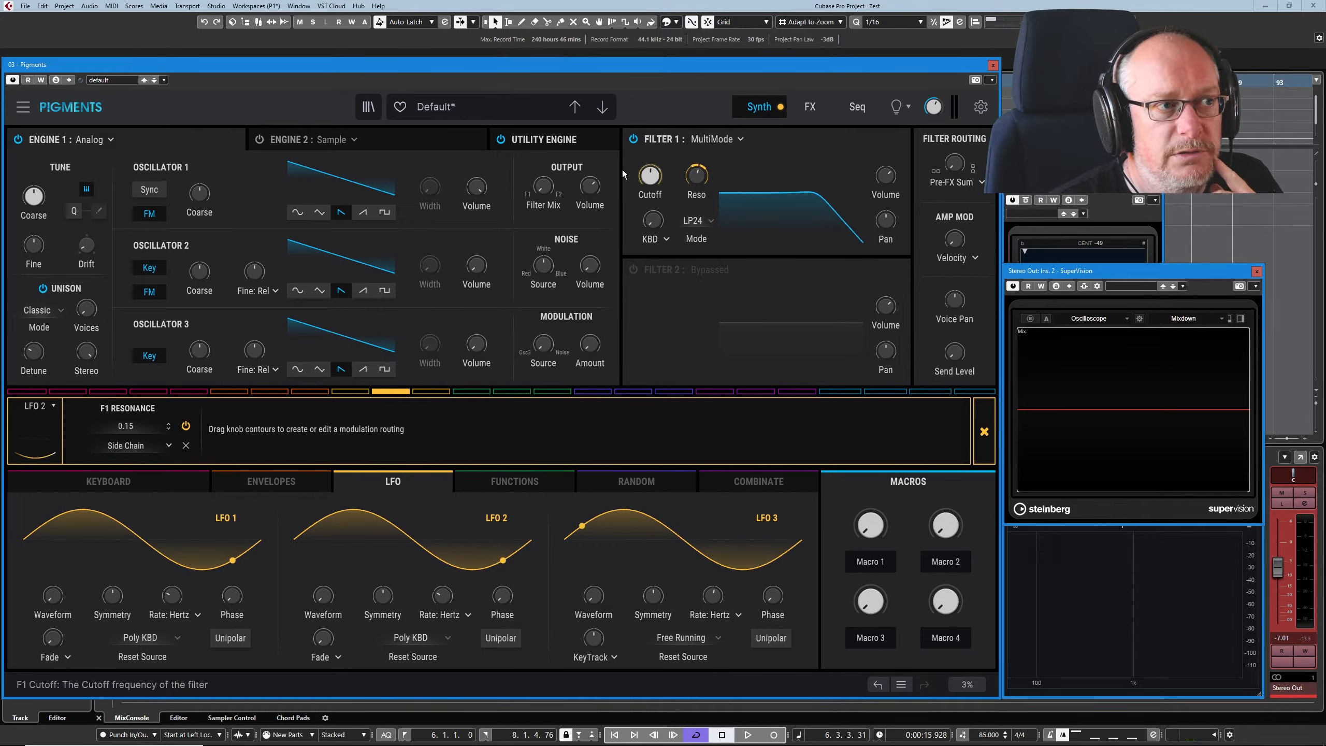
Step: Route LFO 2 to Filter 1's cutoff at 0.38, and mute and unmute all of LFO 2's routings
mouse_move(659, 170)
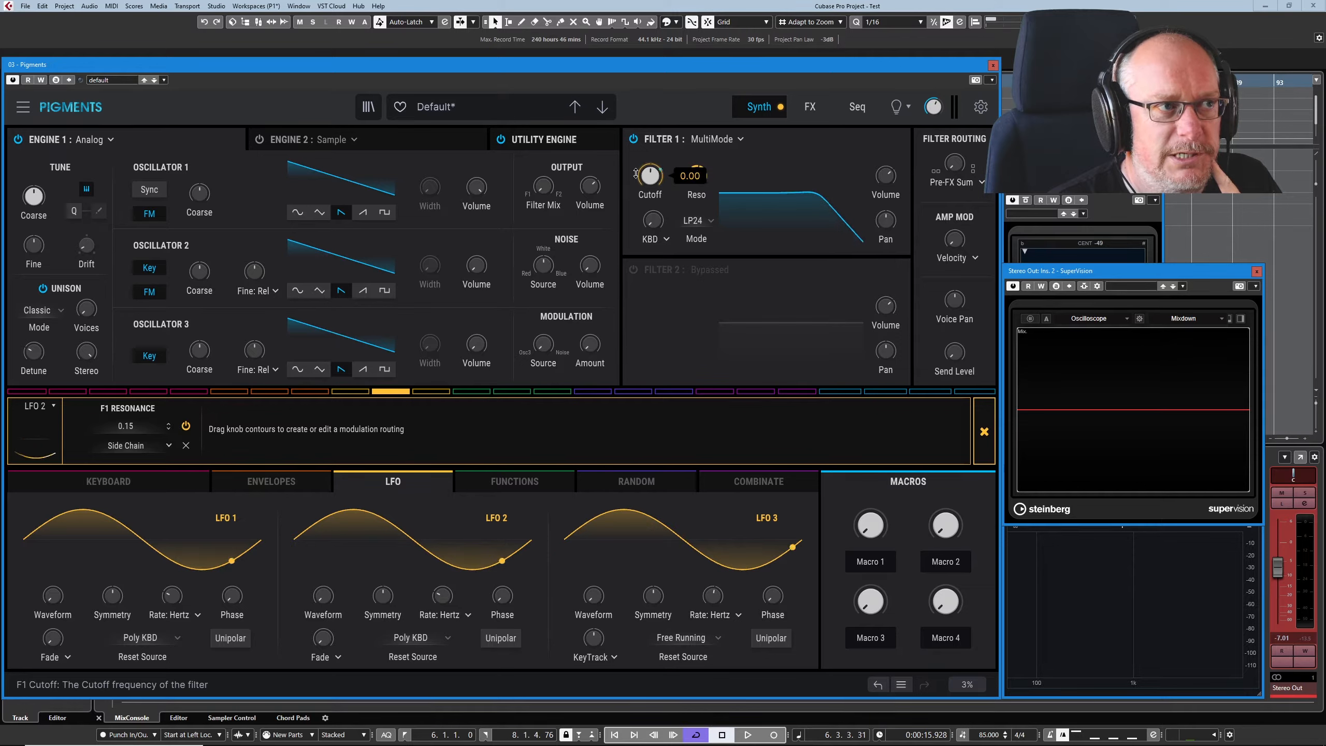
drag(636, 174, 638, 160)
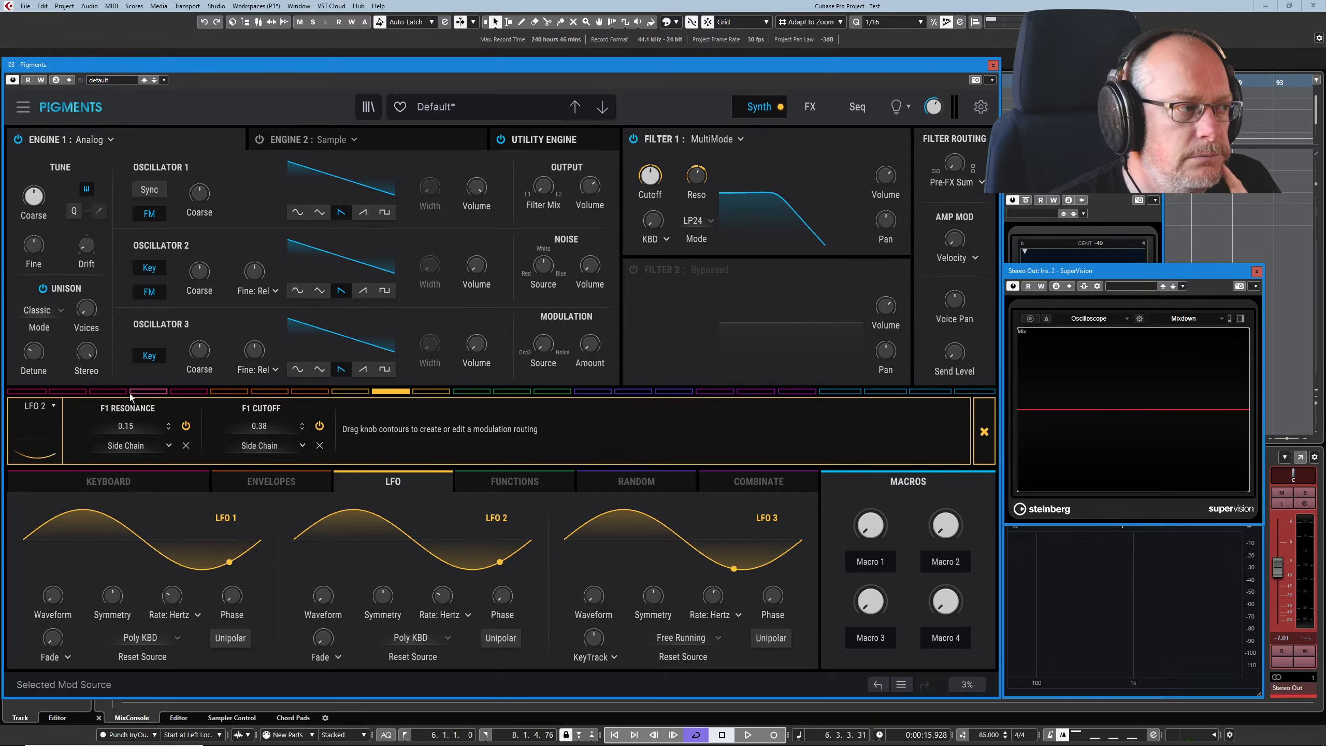
click(54, 406)
click(55, 424)
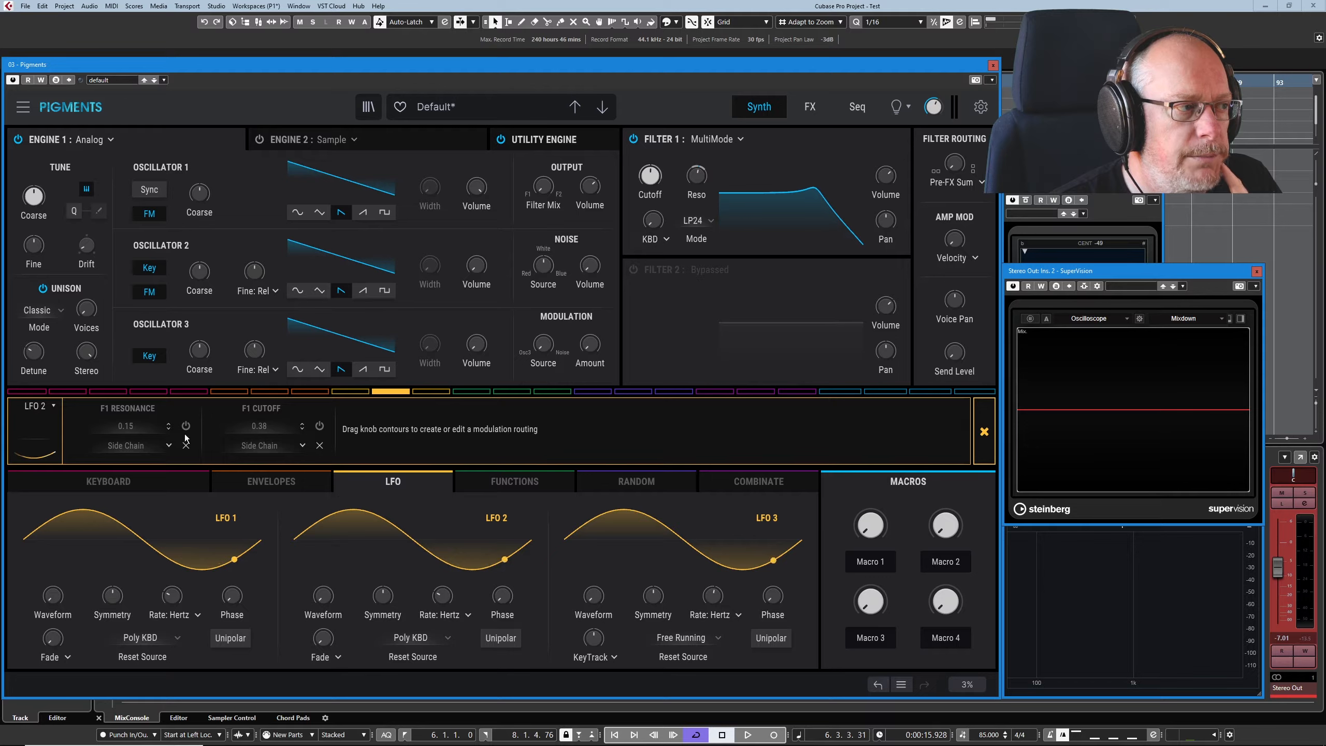
click(53, 408)
click(49, 438)
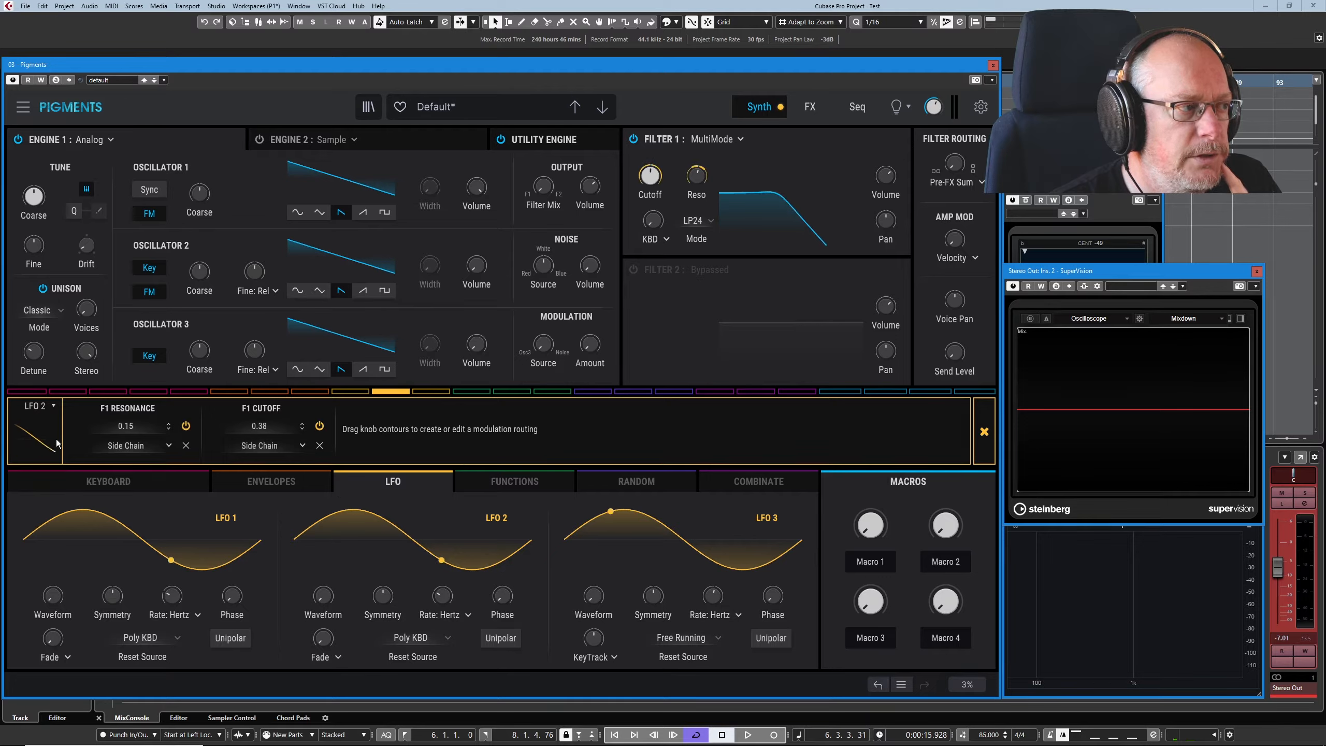
Step: Review LFO 2's bulk routing options and compare the modulation destinations assigned to LFO 1, LFO 2 and LFO 3
click(55, 407)
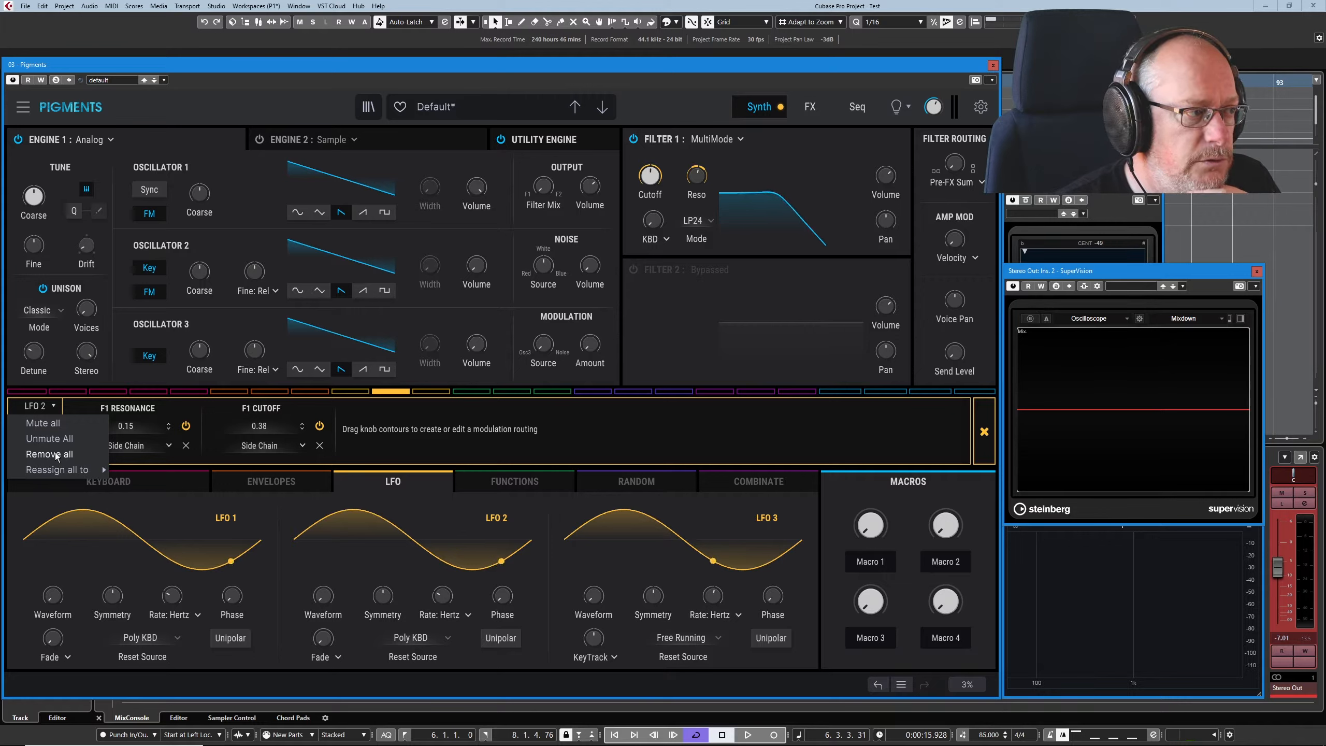
click(590, 444)
click(351, 393)
click(392, 394)
click(432, 394)
click(389, 394)
click(353, 393)
click(389, 394)
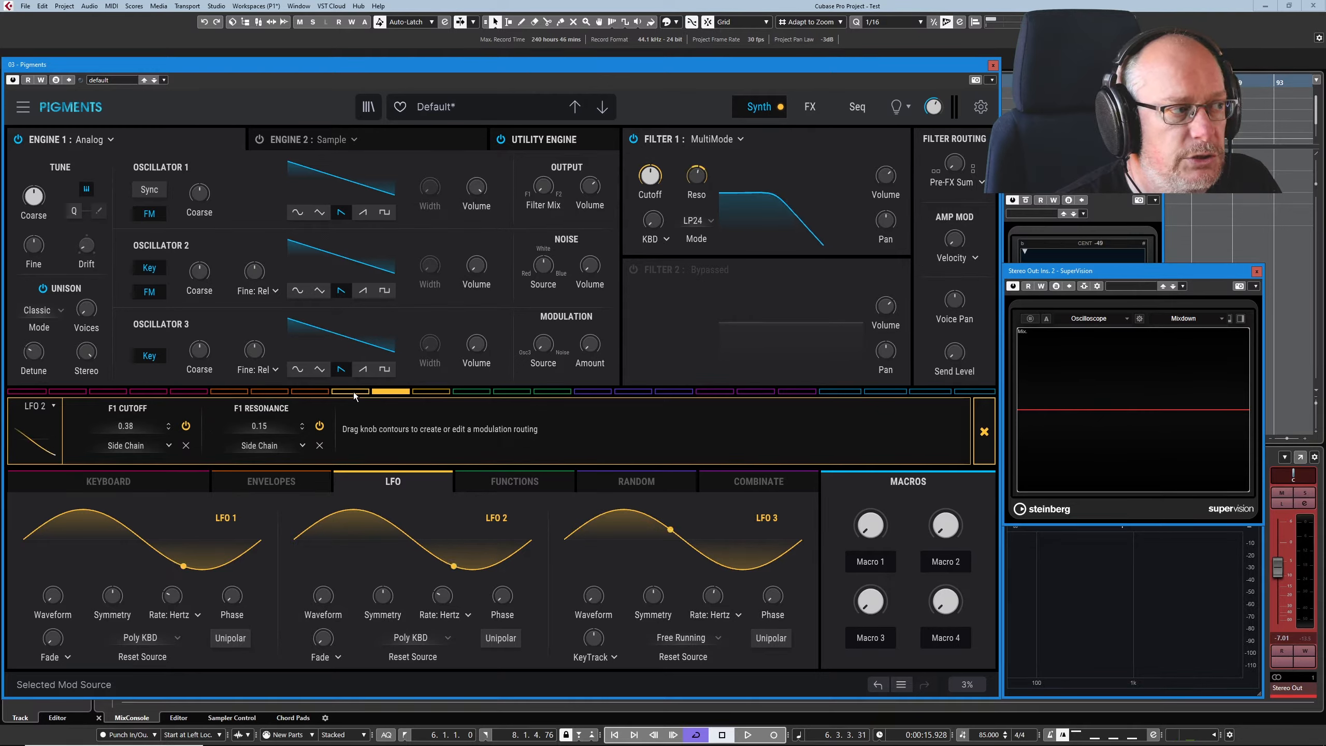
click(354, 394)
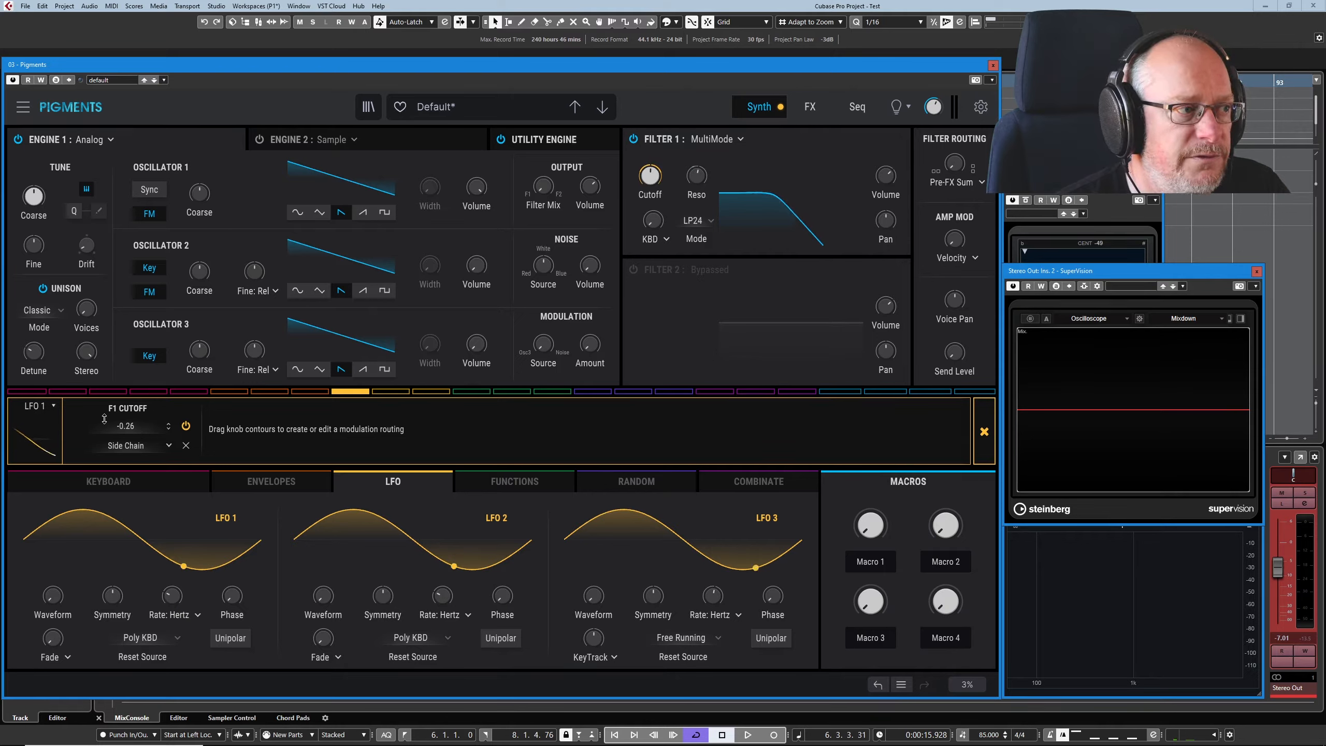
Step: Route LFO 2 to Oscillator 3's volume at 0.83 and to Oscillator 2's volume, noise source and noise volume at 1.00 each
click(398, 395)
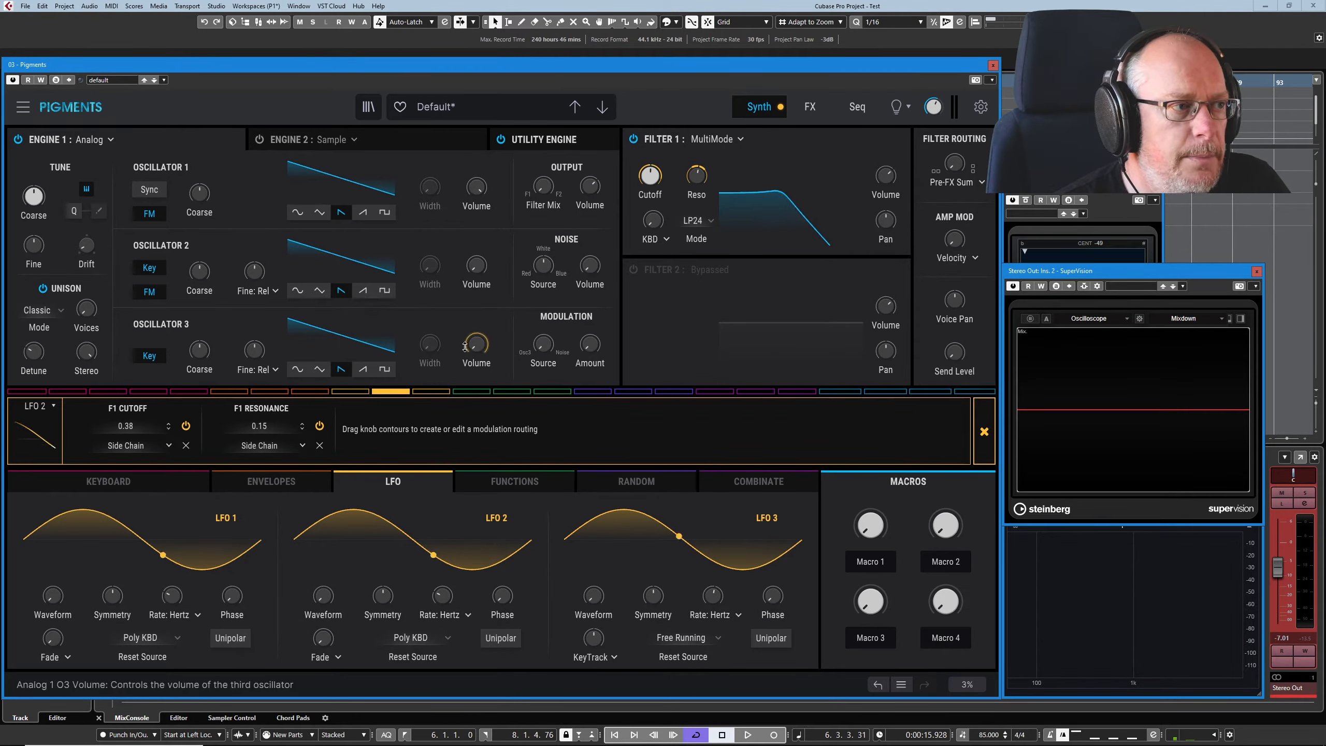
drag(476, 337, 476, 313)
drag(476, 259, 476, 230)
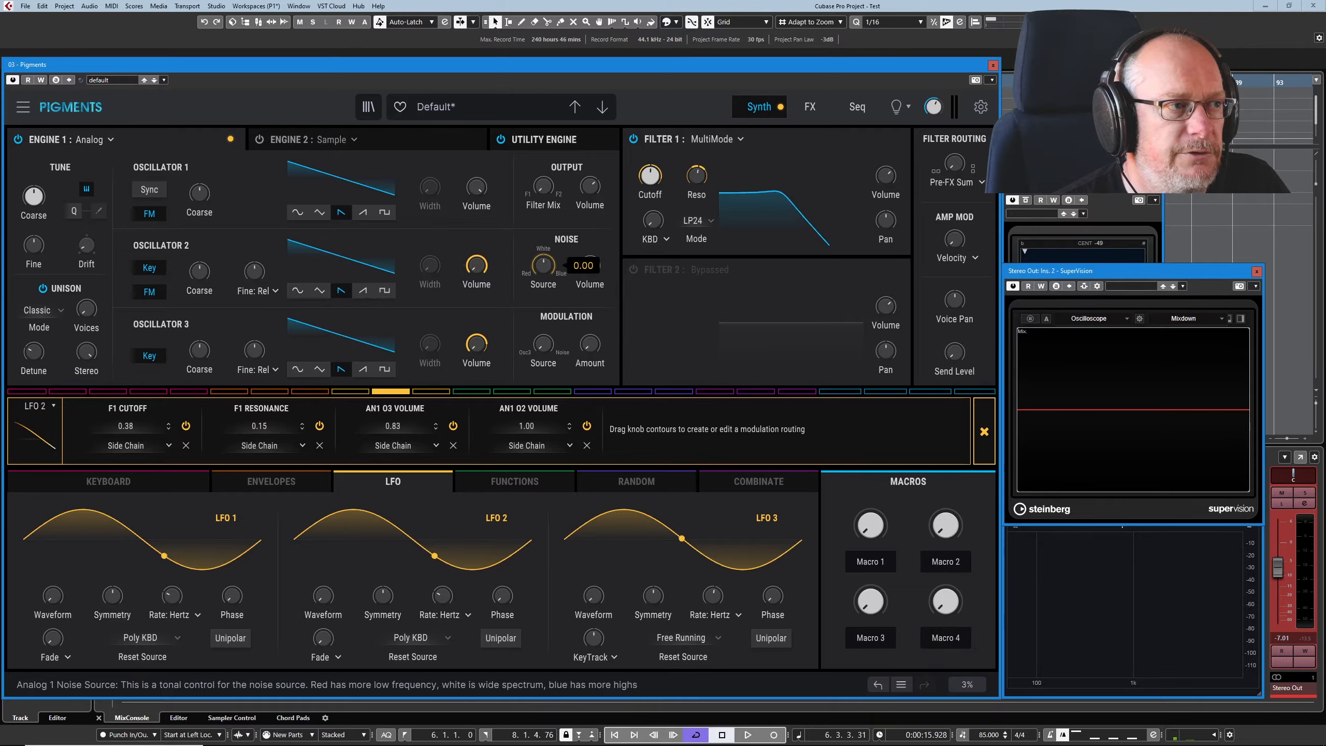
drag(554, 256, 590, 233)
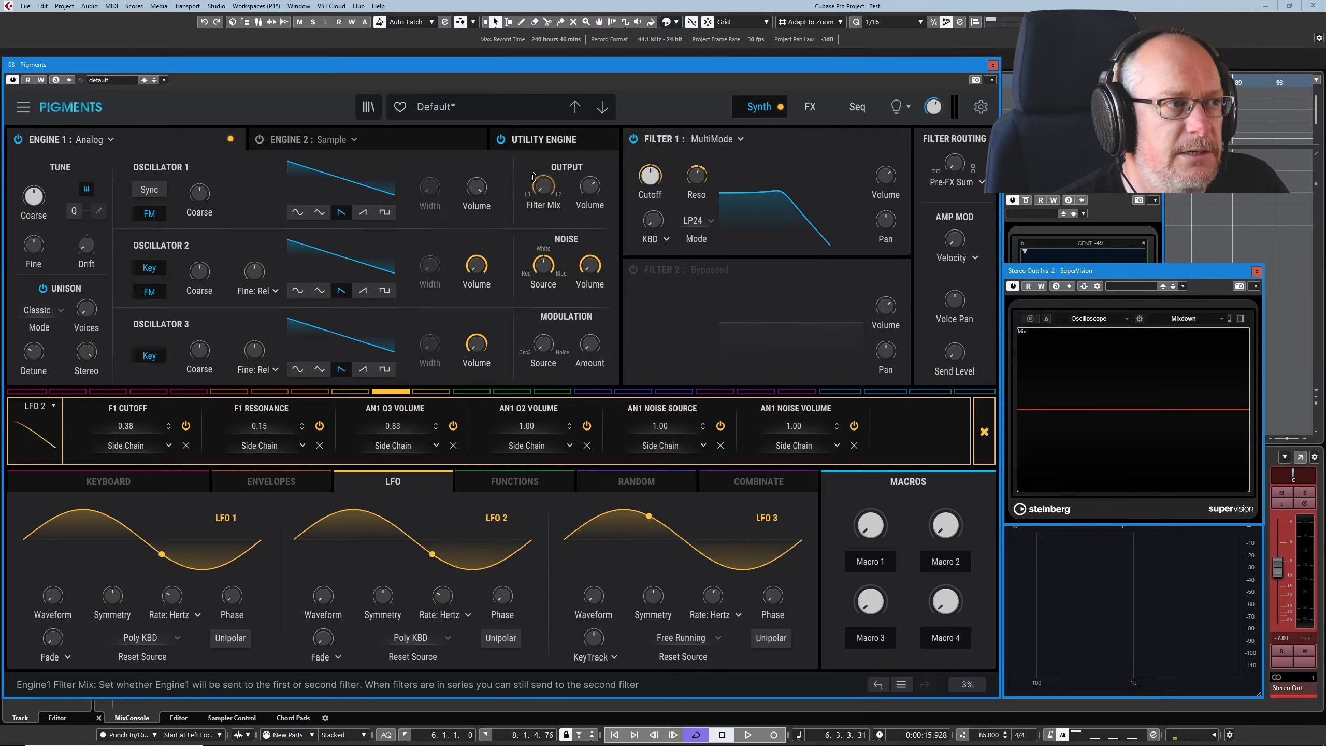
Step: Route LFO 2 to Engine 1's filter mix at 0.30, Oscillator 1 volume, output volume, Oscillator 2 coarse, engine fine and coarse tune, and unison voices
drag(543, 187, 476, 184)
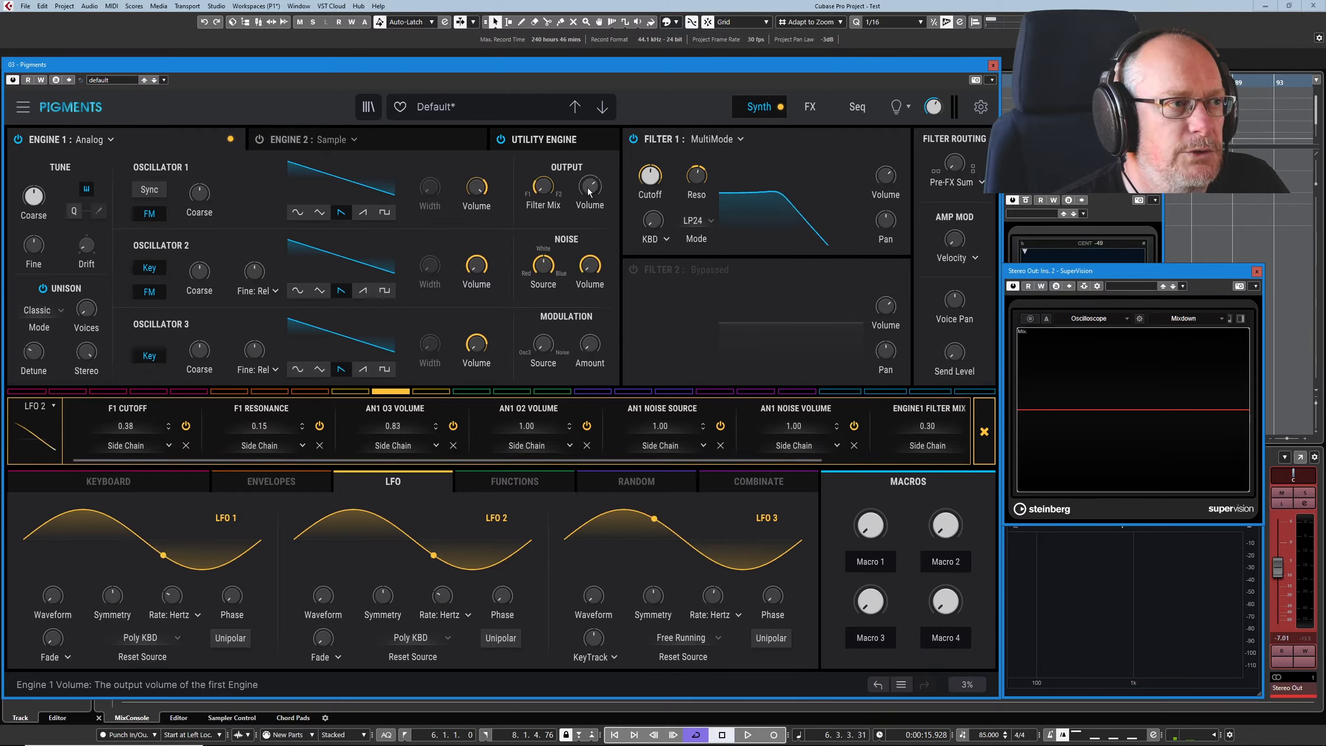
drag(590, 187, 590, 171)
drag(197, 268, 197, 253)
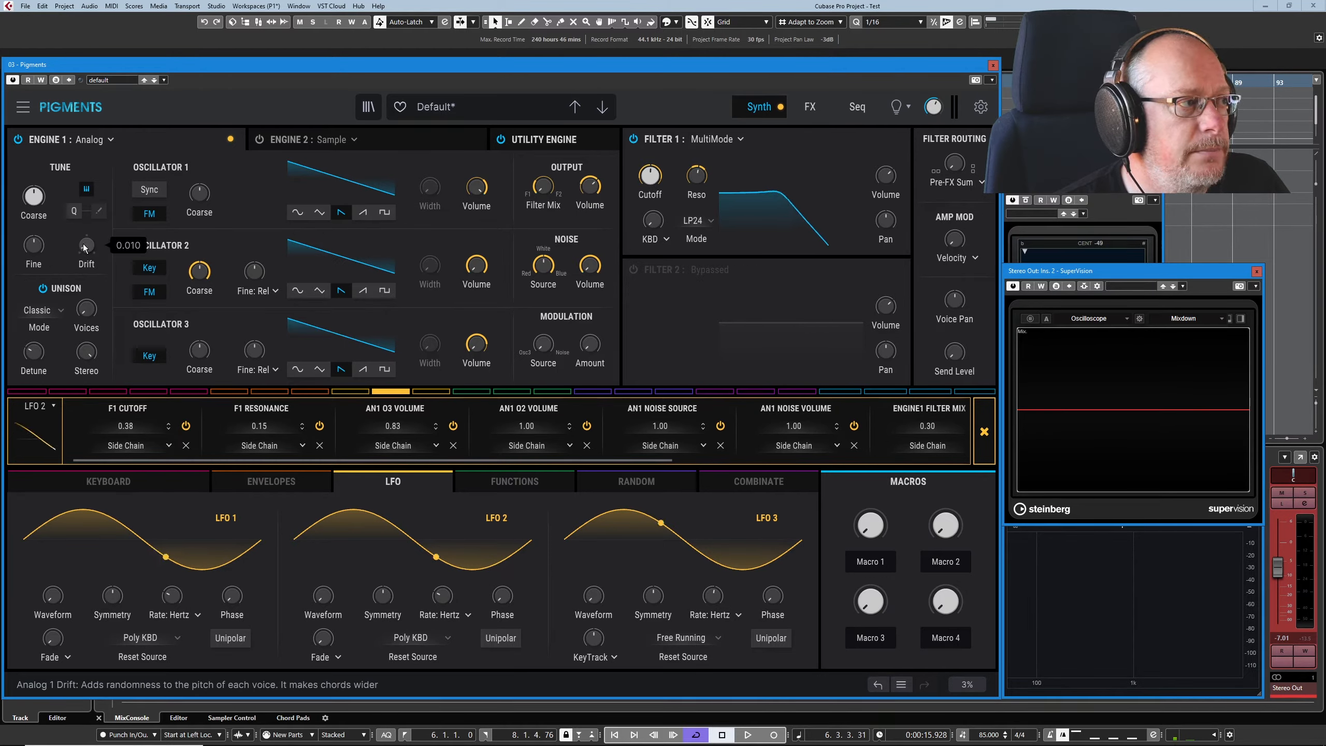
drag(27, 239, 27, 225)
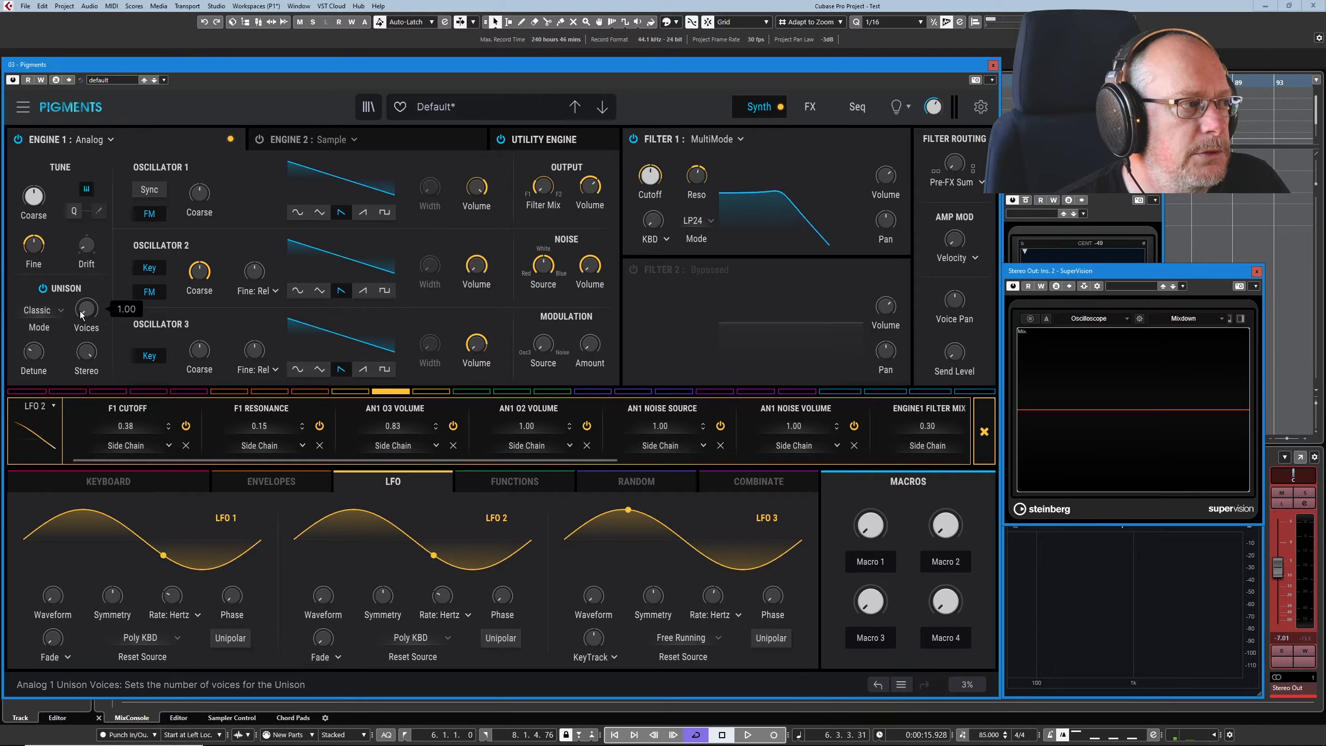
drag(82, 314, 81, 299)
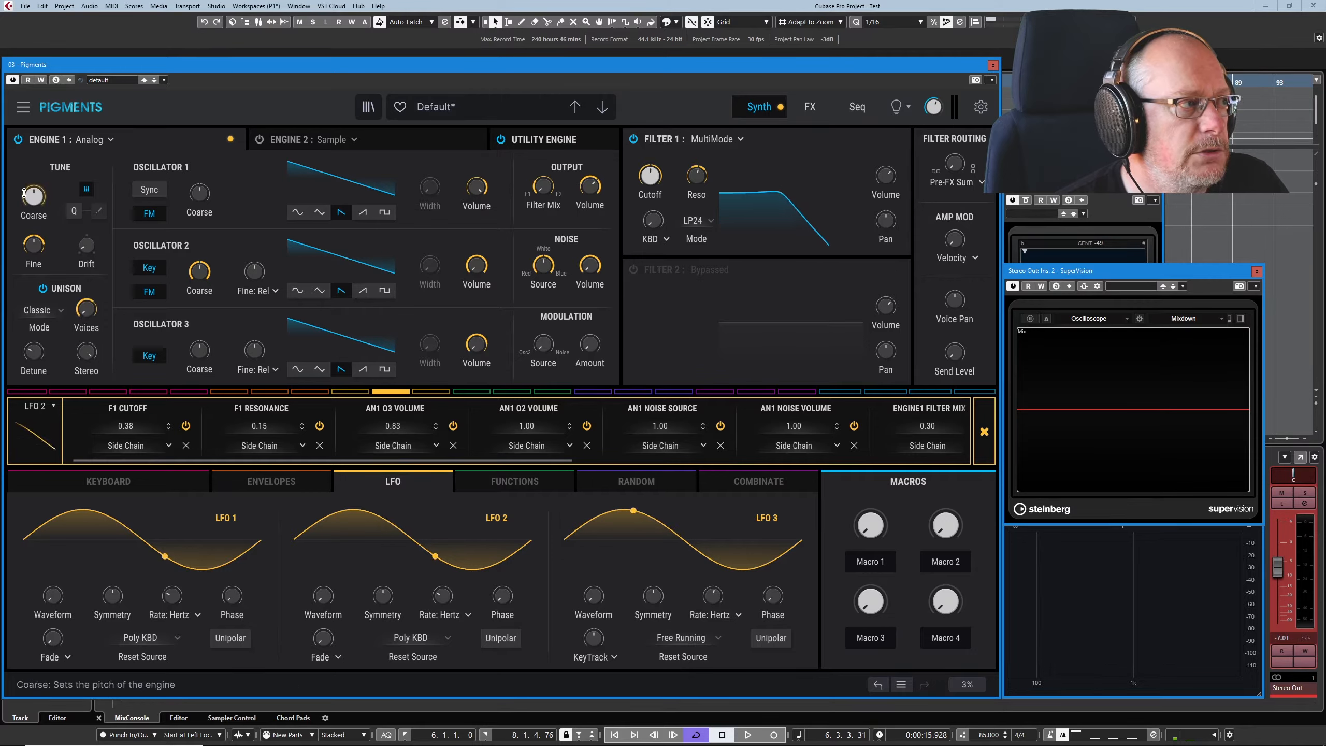
drag(23, 192, 23, 178)
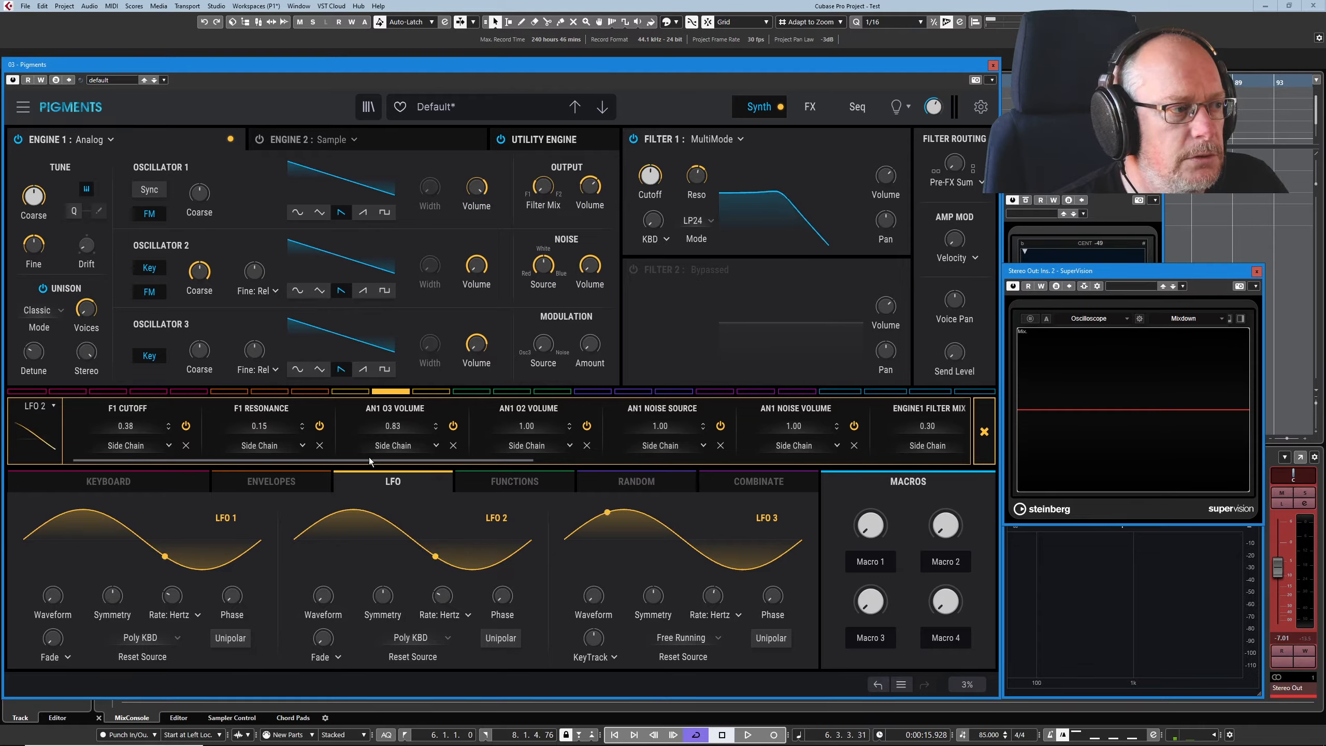
Step: Mute and unmute LFO 2's whole set of routings, and close its routing view
drag(370, 462, 176, 433)
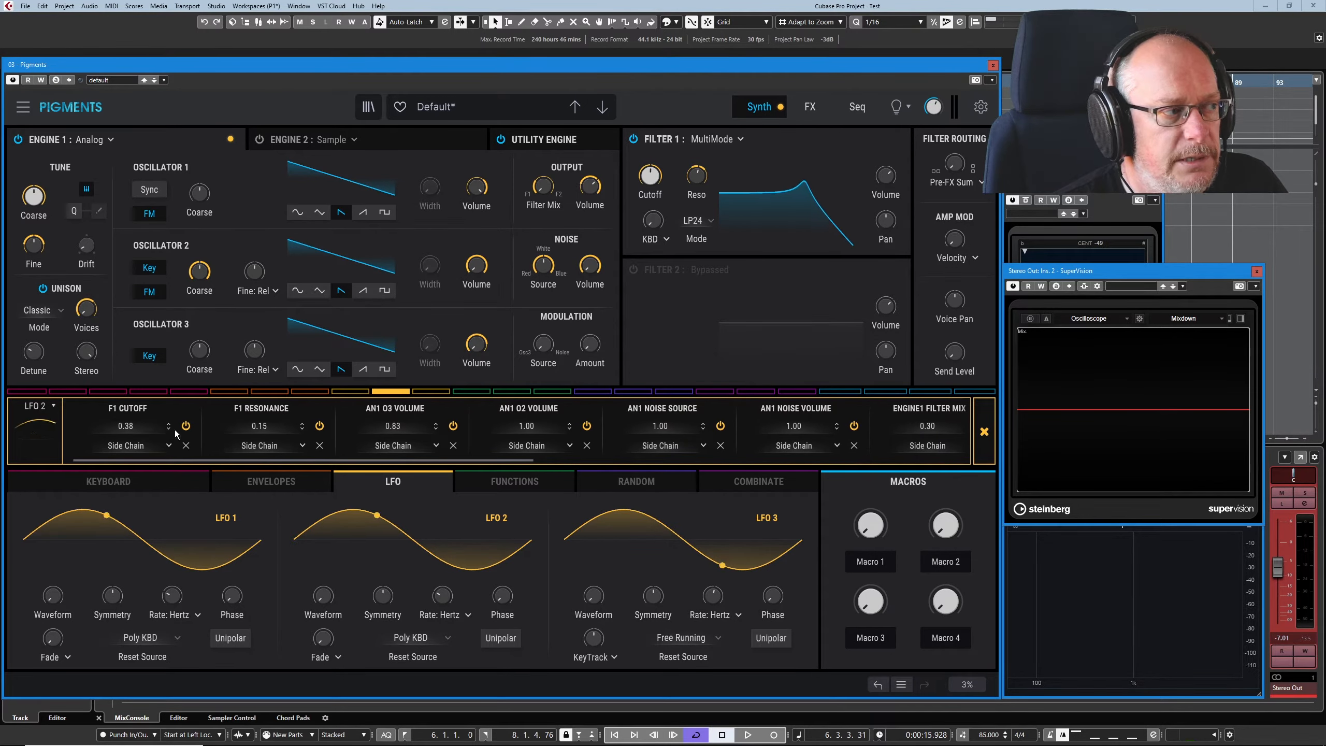
click(53, 409)
click(54, 421)
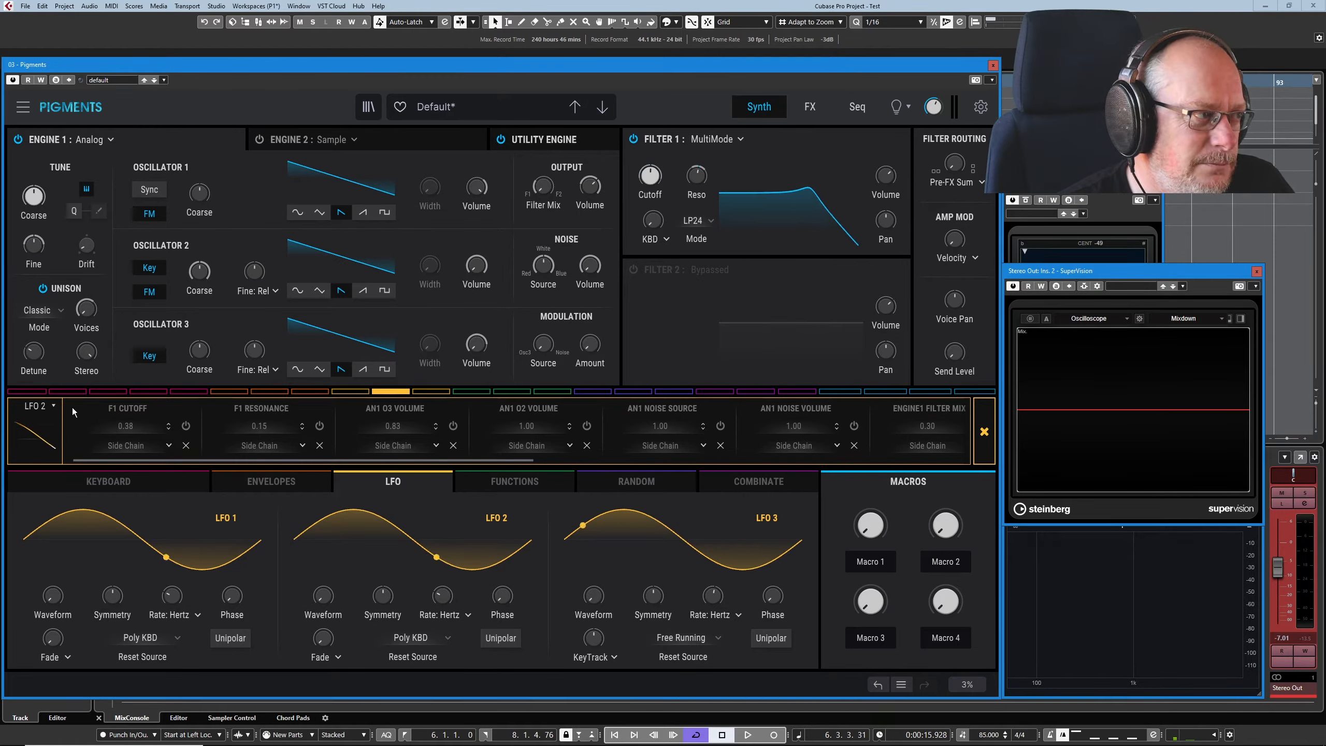
click(41, 409)
click(41, 437)
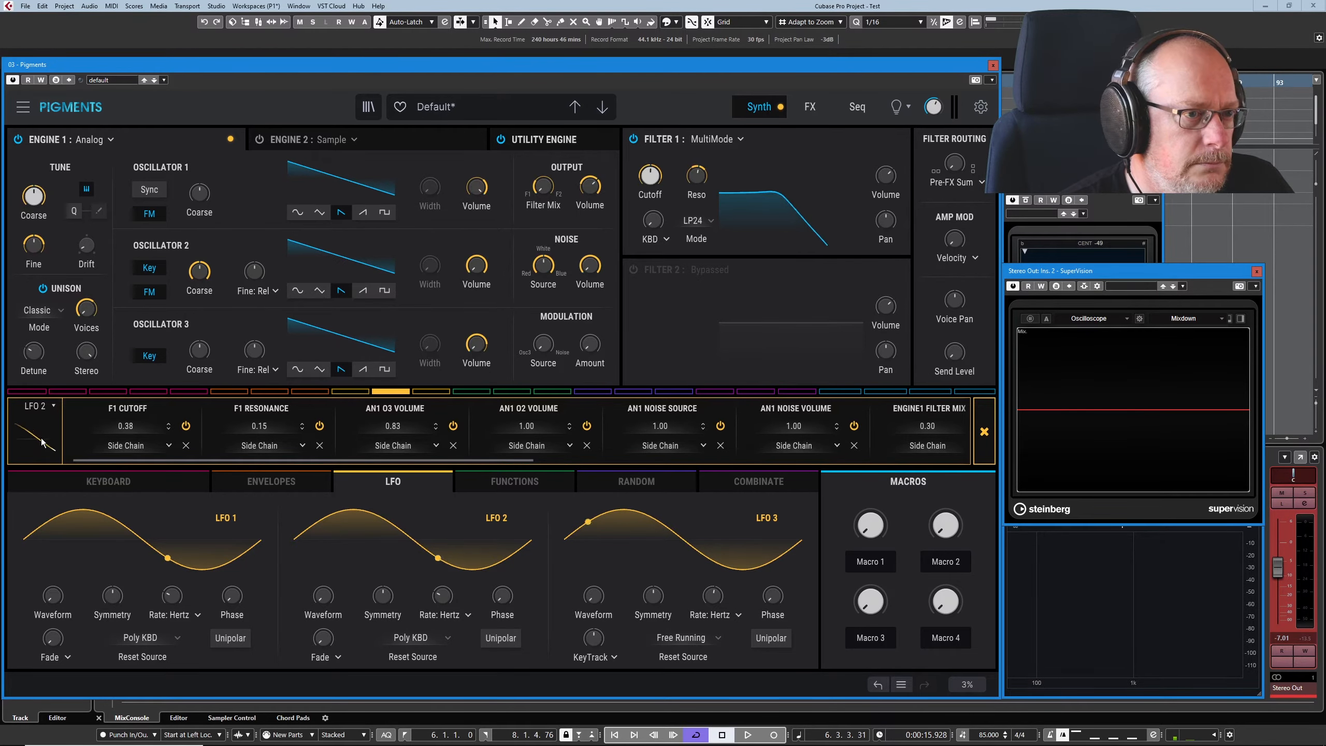
click(984, 432)
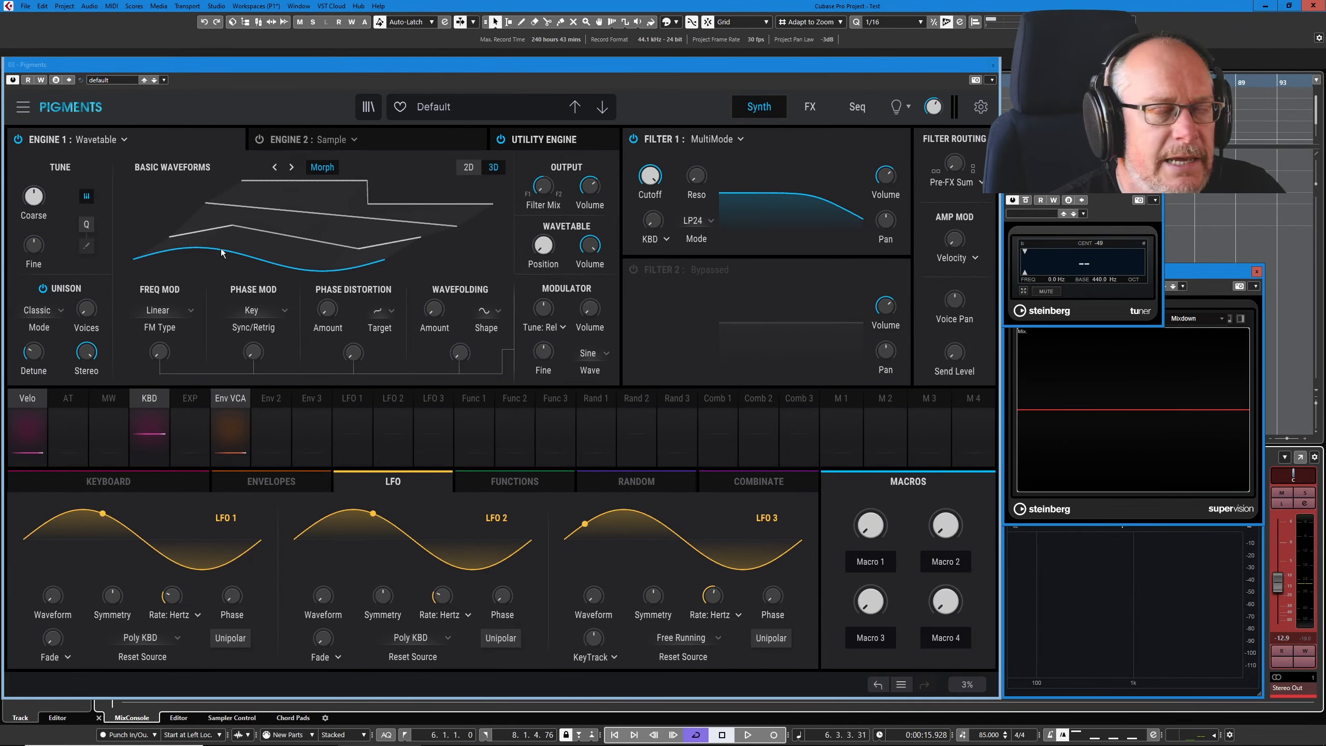
Step: Change Engine 1's type to Analog and lower Filter 1's cutoff
click(97, 140)
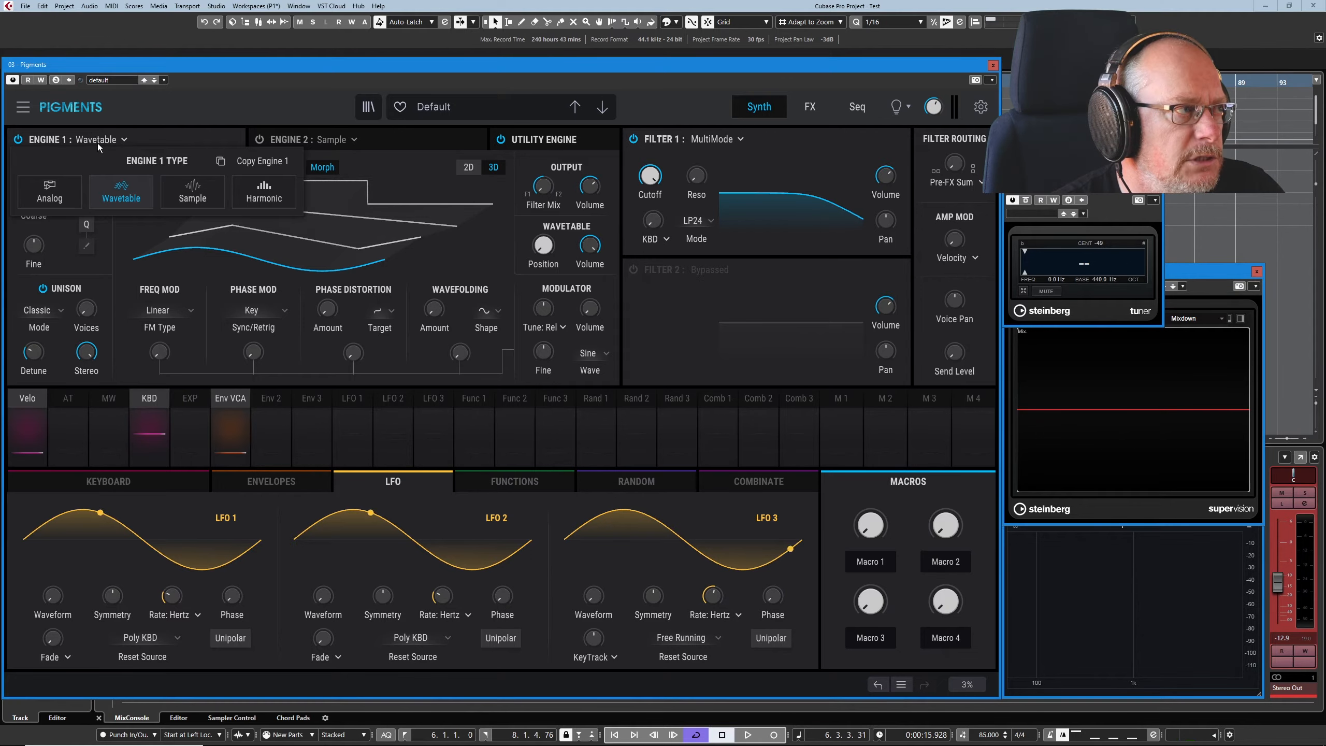
click(53, 185)
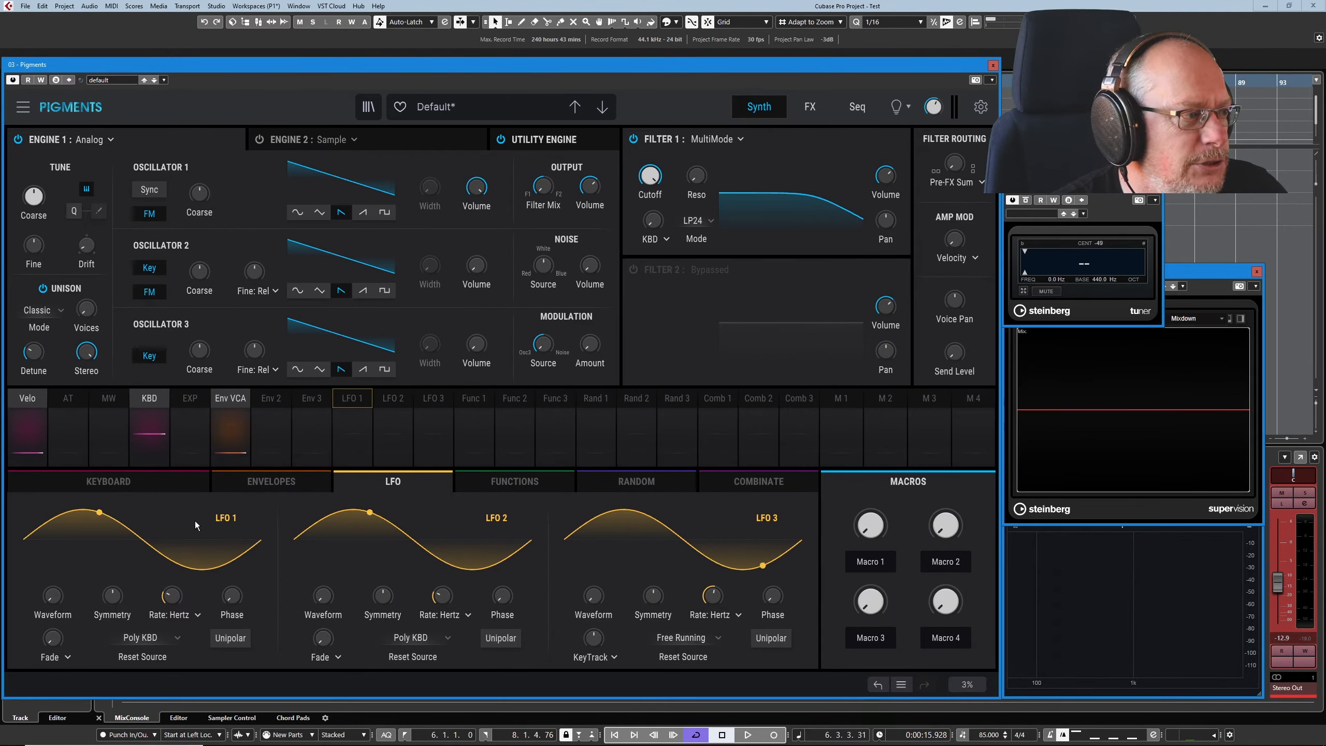
drag(648, 175, 648, 184)
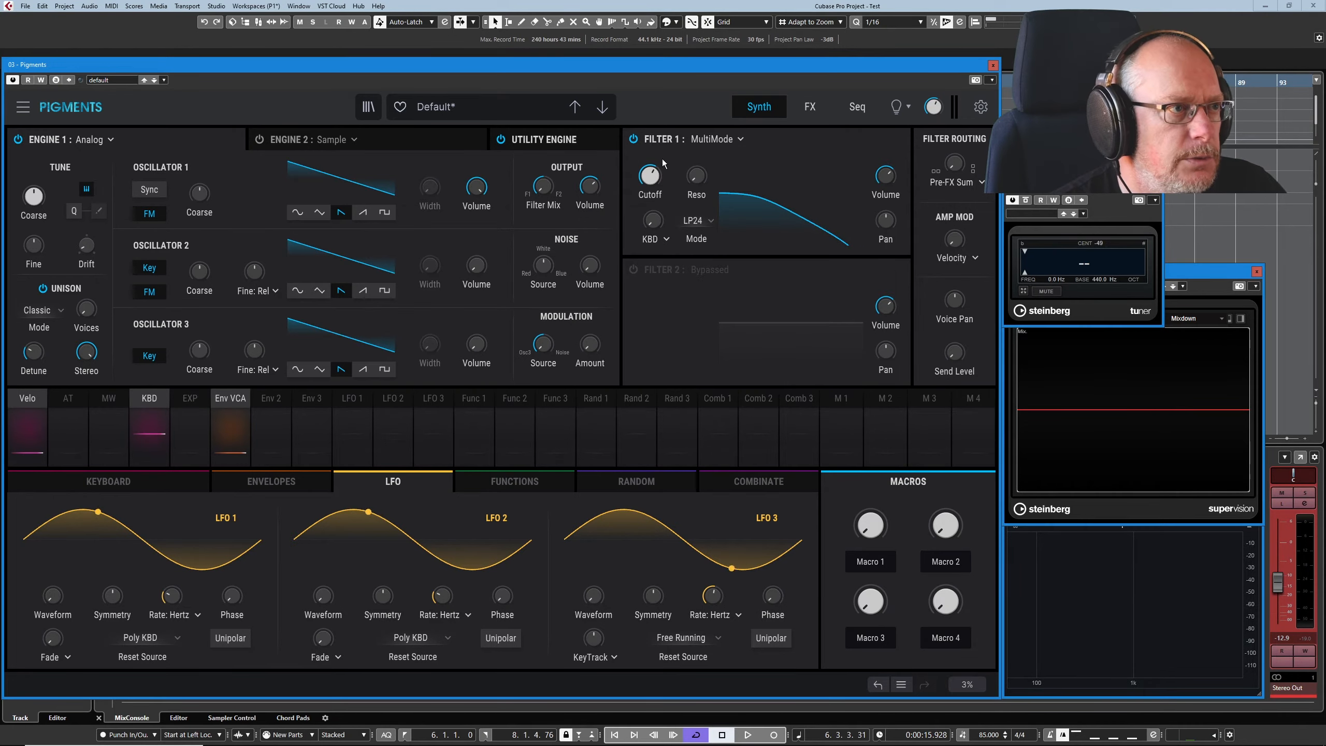
Step: Modulate Filter 1's cutoff with LFO 1 at an amount of 0.33 and raise the filter's resonance
click(665, 166)
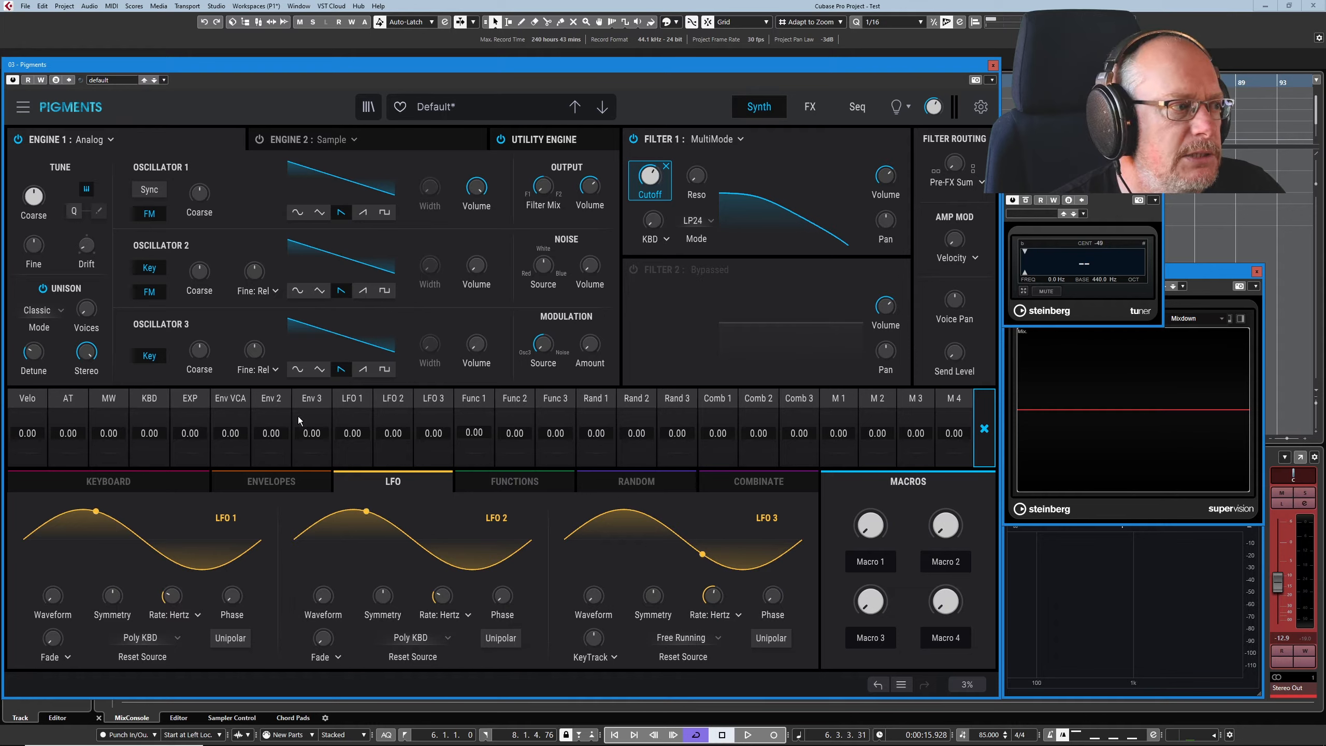
drag(352, 433, 353, 416)
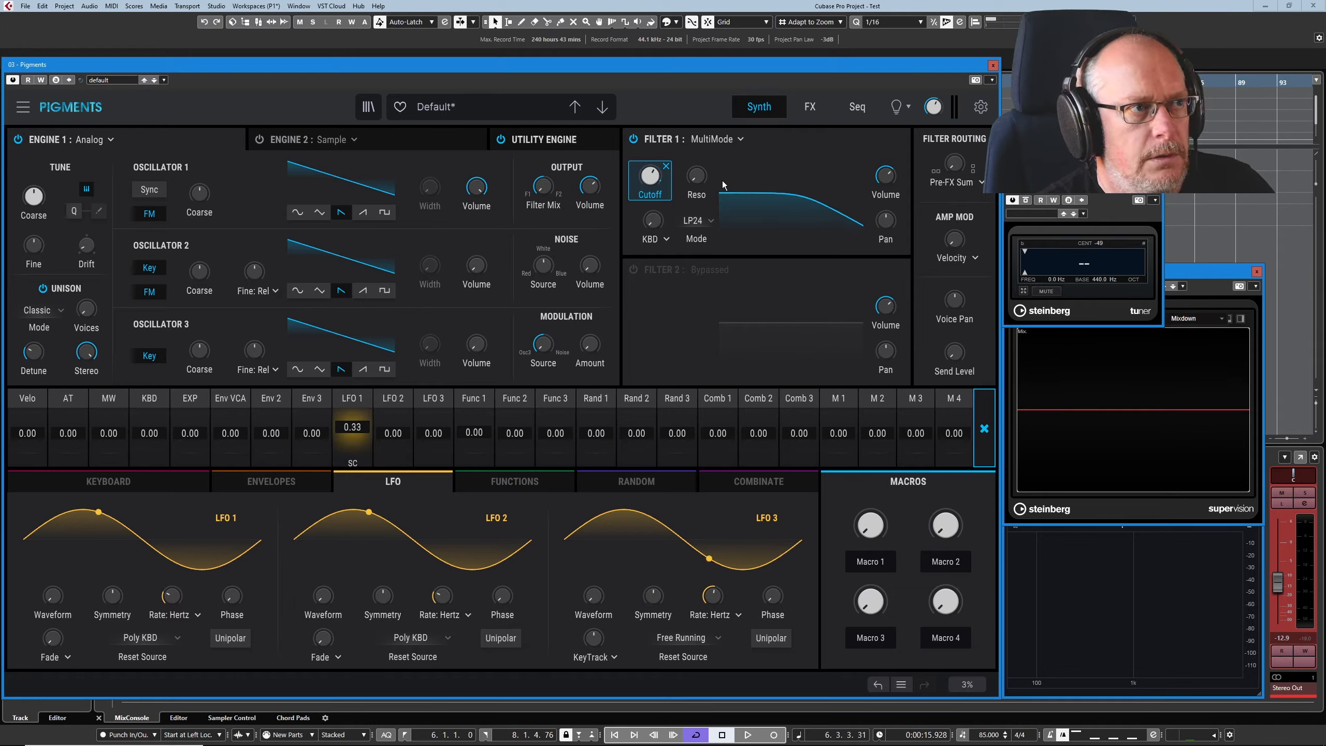
drag(693, 181, 693, 129)
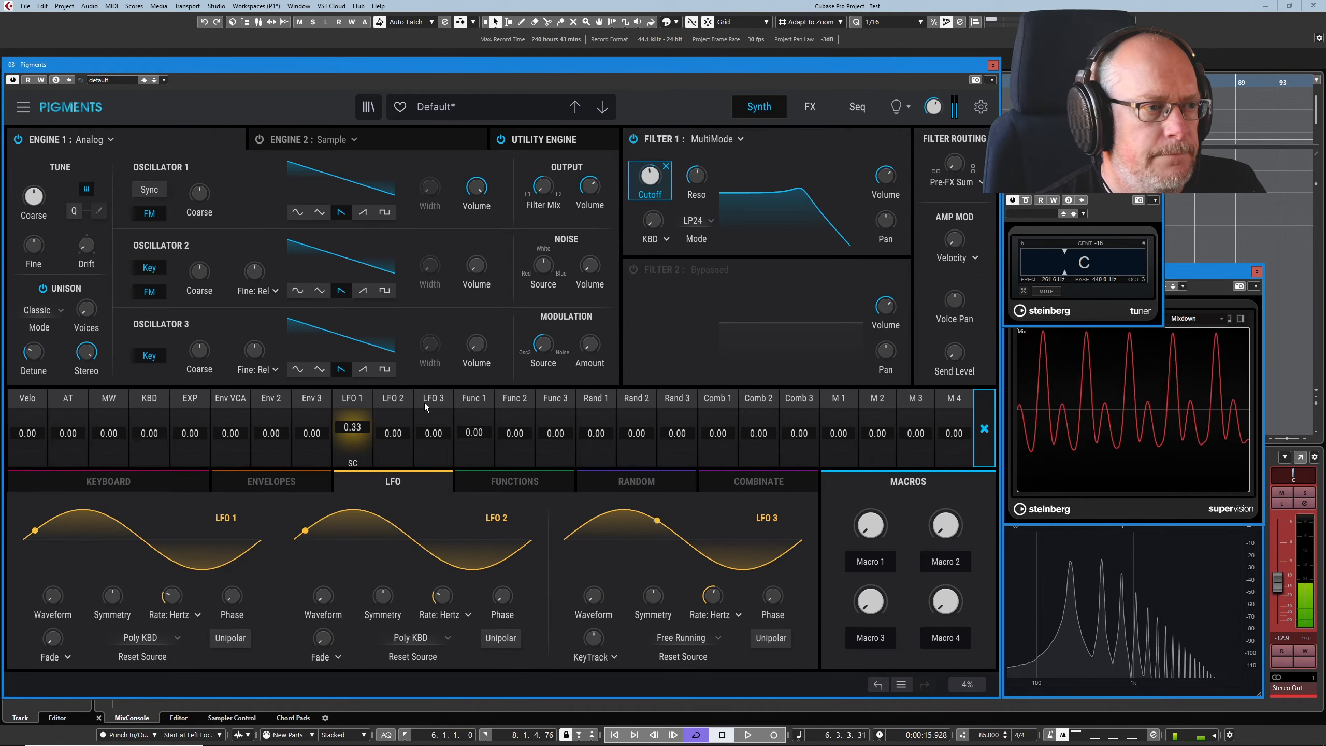
Step: Assign LFO 2 as the side chain source of LFO 1's cutoff routing and lower LFO 2's rate
click(984, 429)
click(344, 396)
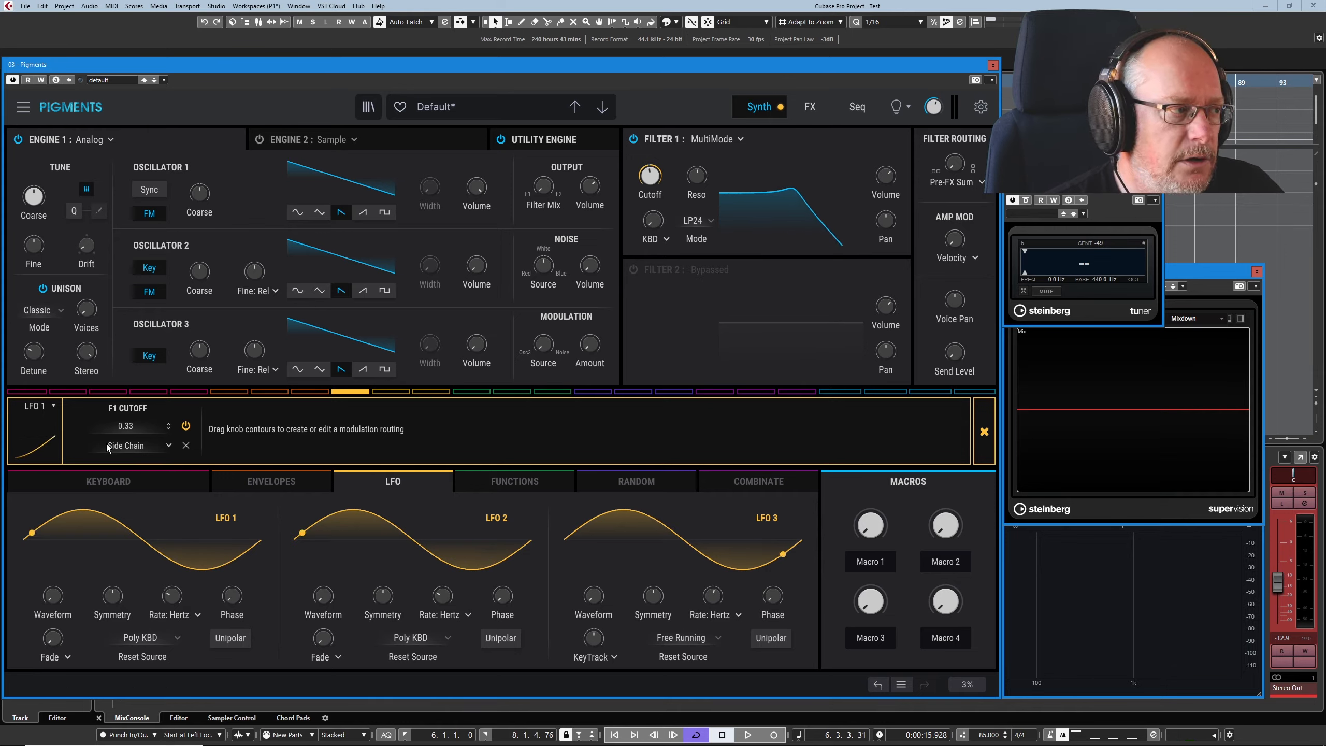
click(170, 445)
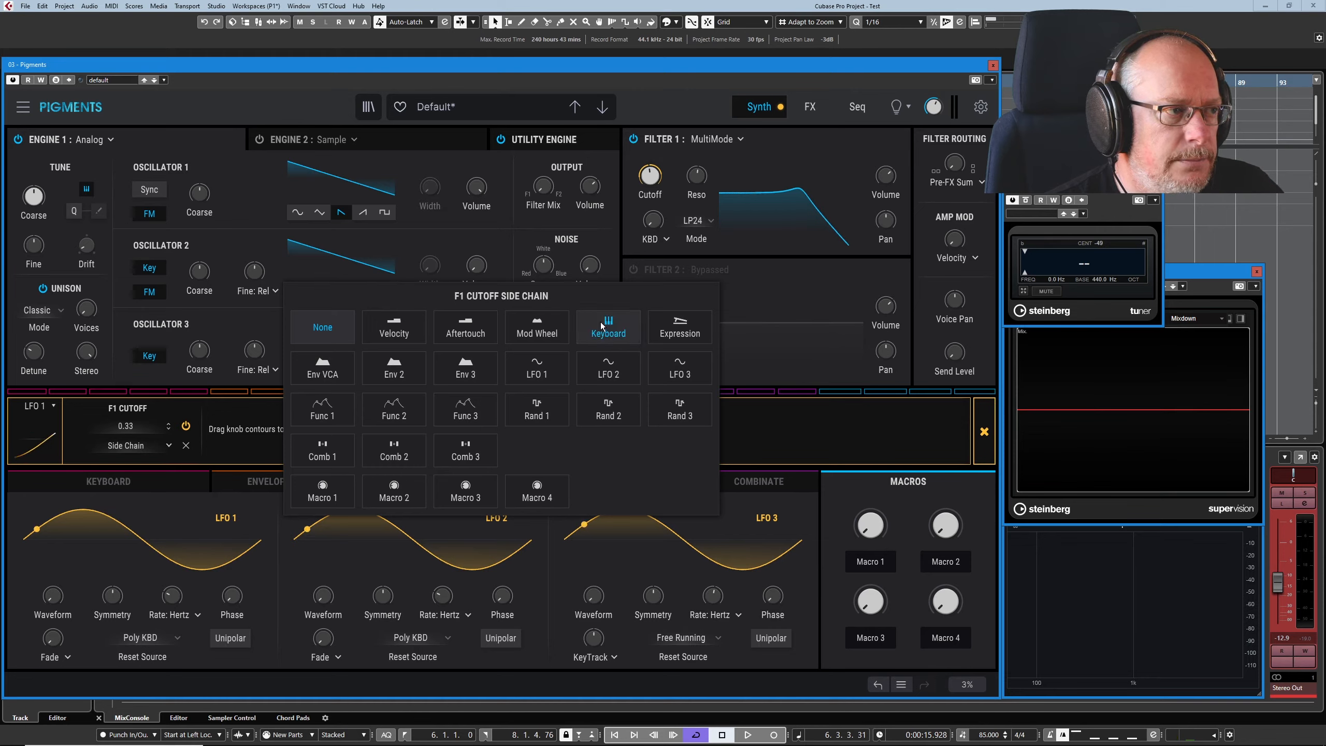
click(608, 370)
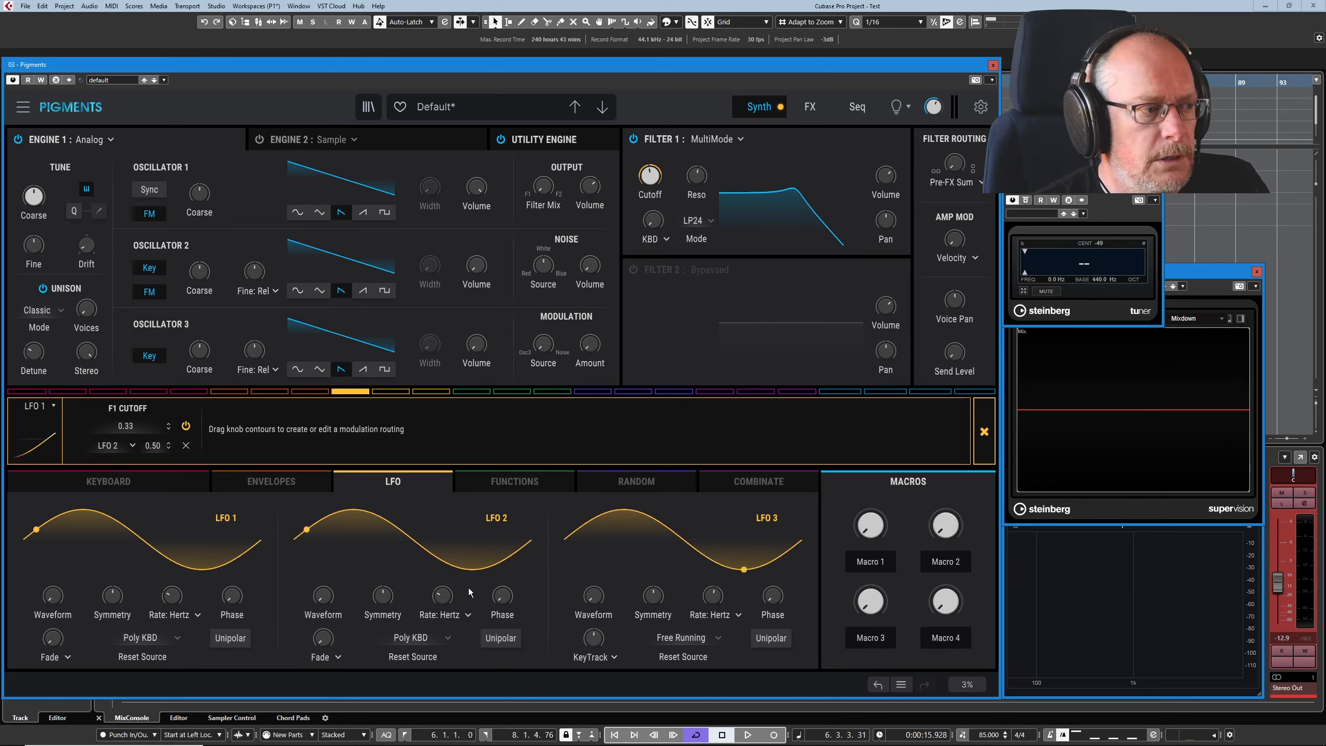
drag(448, 599, 449, 620)
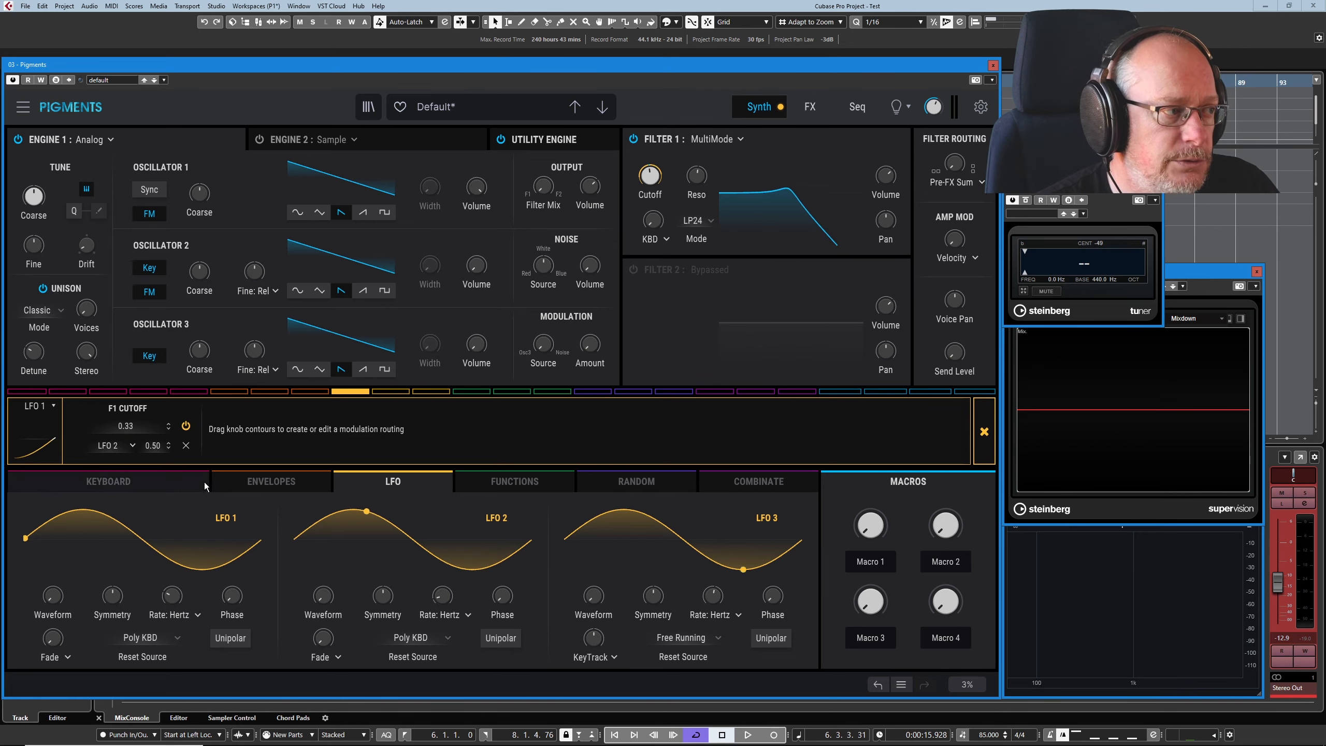
Step: Examine the side chain sources available for LFO 1's cutoff routing
click(128, 445)
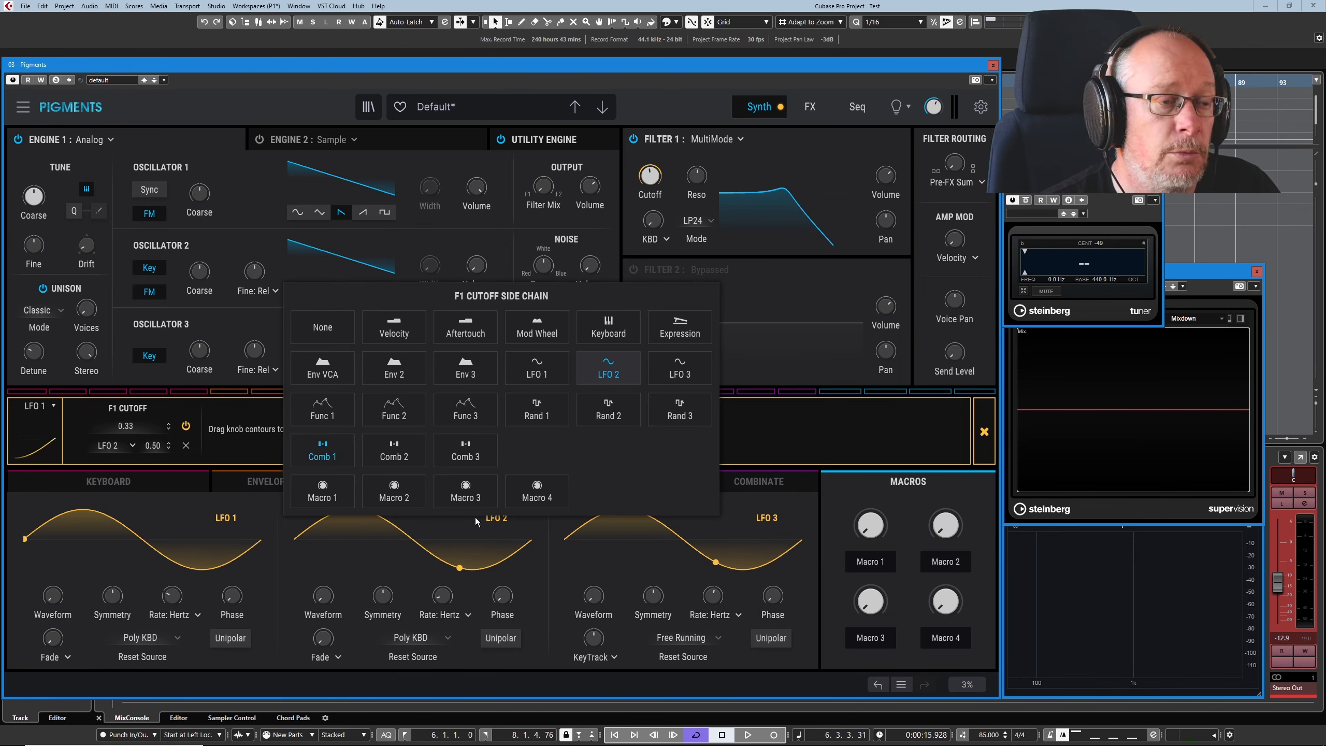